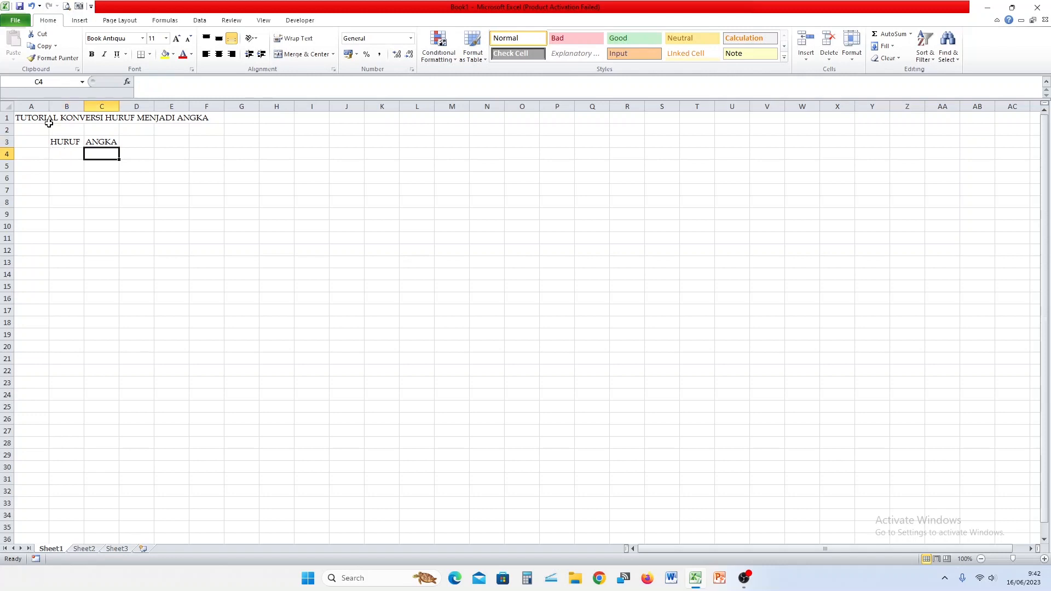
# Fill ANGKA with the series 1 to 26 in C4:C29.
pyautogui.write('1')
pyautogui.press('Return')
pyautogui.write('2')
pyautogui.press('Return')
pyautogui.press('Up')
pyautogui.press('Up')
pyautogui.hotkey('shift', 'Down')
pyautogui.moveTo(119, 172); pyautogui.dragTo(107, 464)
# Centre the B3:C29 table, bold the HURUF and ANGKA headers, and widen the columns.
pyautogui.moveTo(56, 141); pyautogui.dragTo(94, 452)
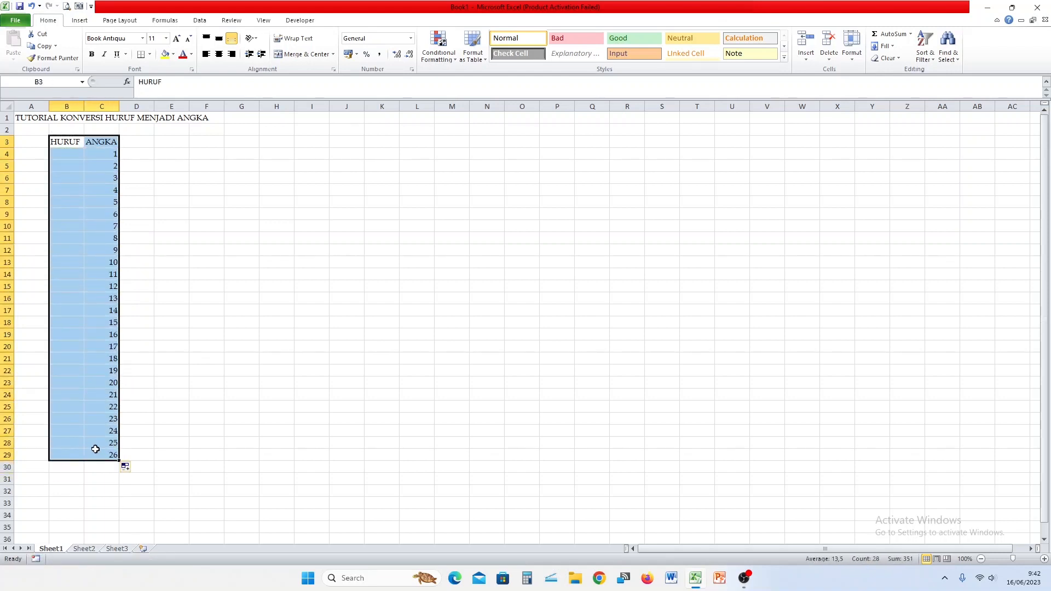
pyautogui.click(219, 53)
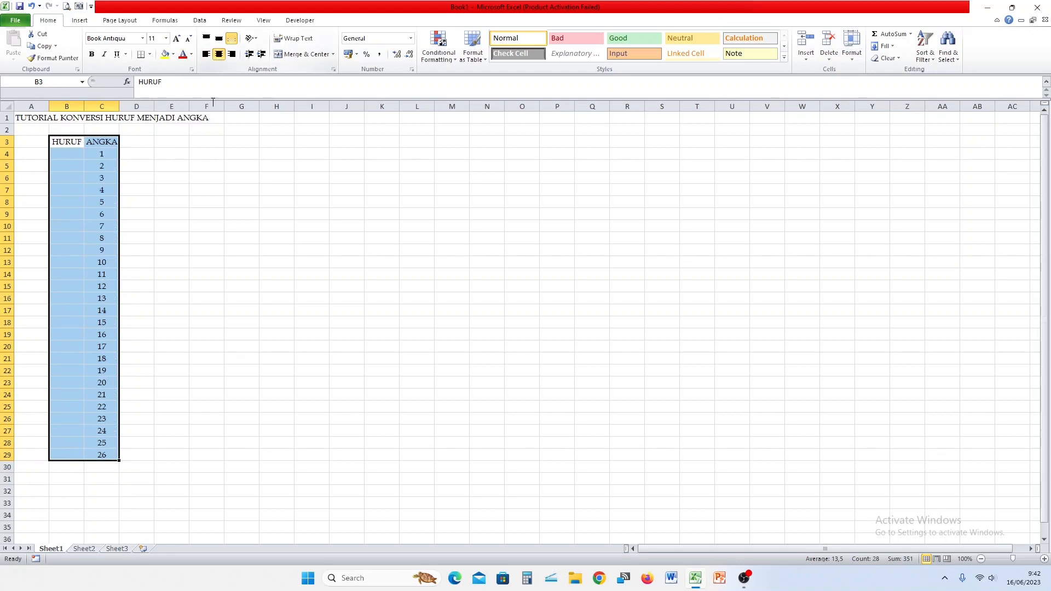
pyautogui.click(191, 190)
pyautogui.moveTo(50, 136); pyautogui.dragTo(101, 141)
pyautogui.click(91, 54)
pyautogui.click(146, 167)
pyautogui.moveTo(83, 107); pyautogui.dragTo(133, 108)
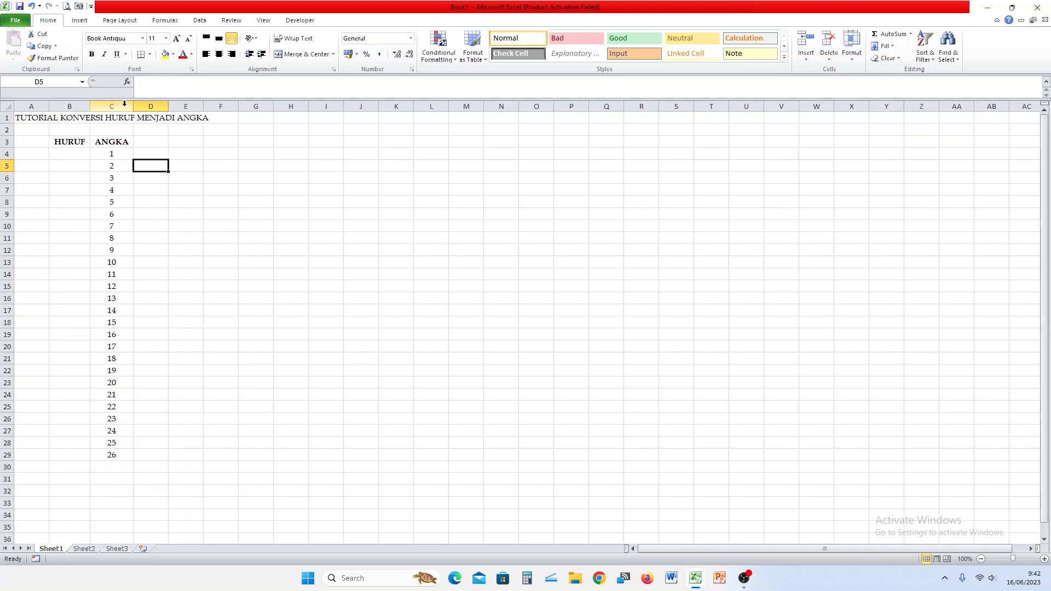
# Enter =CHAR(64+ROW(A1)) in B4 to produce the letter A.
pyautogui.click(69, 154)
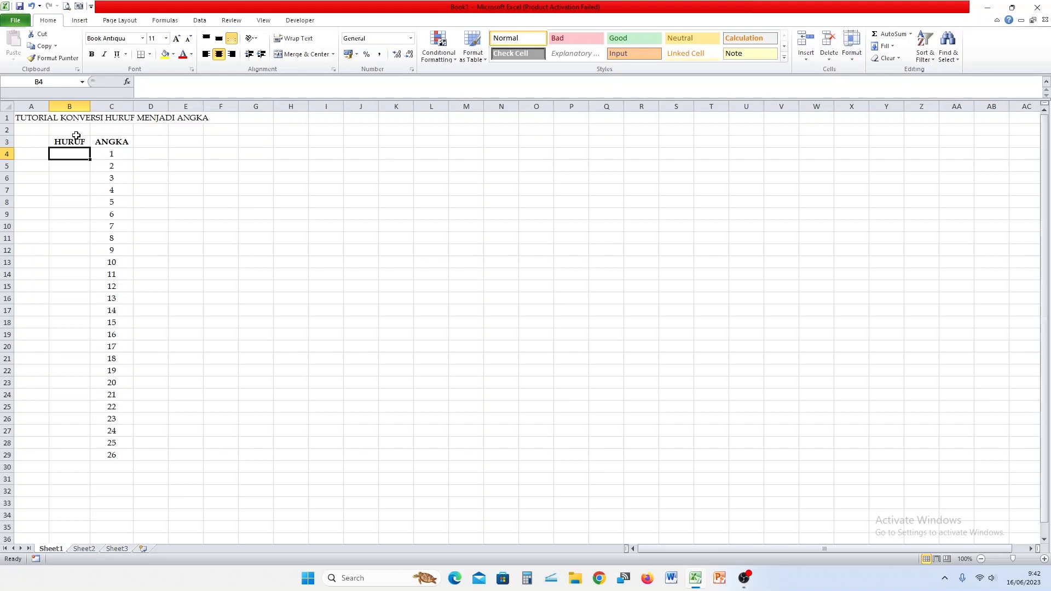
pyautogui.keyDown('ctrl'); pyautogui.scroll(6, 120, 194); pyautogui.keyUp('ctrl')
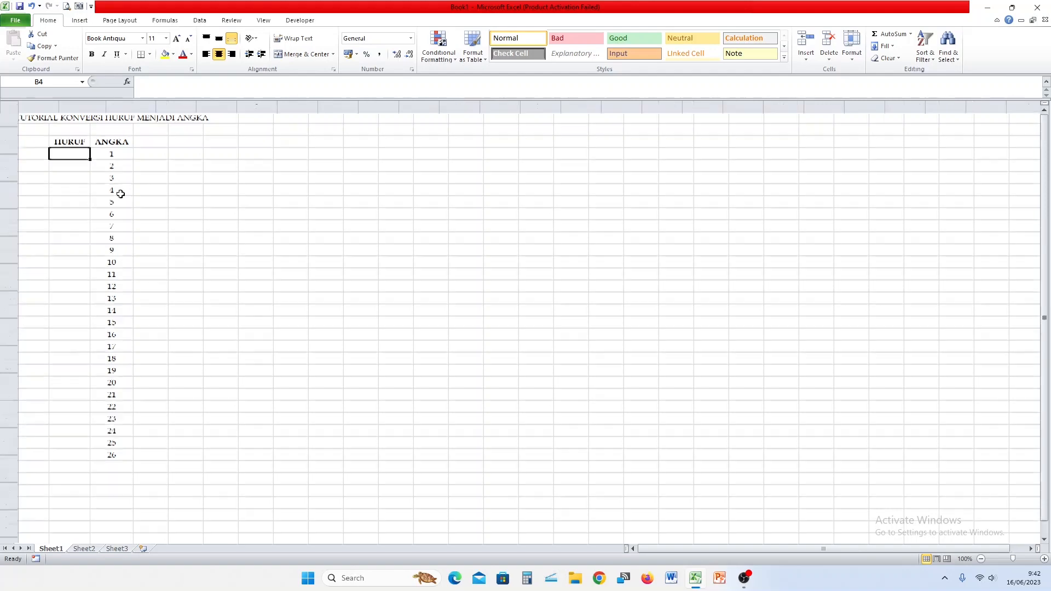
pyautogui.scroll(1, 142, 187)
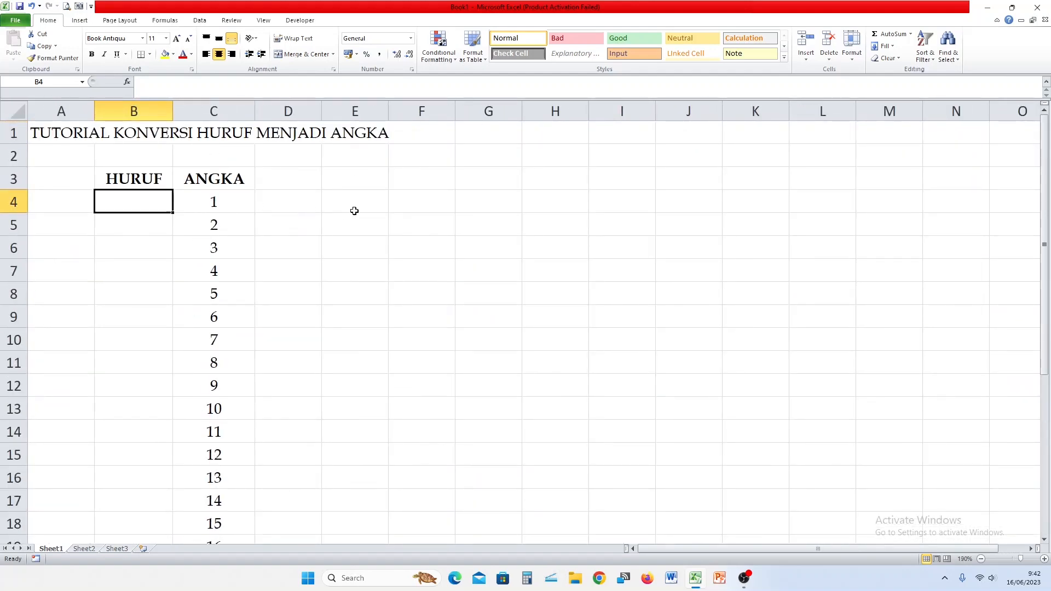
pyautogui.write('=CHAR')
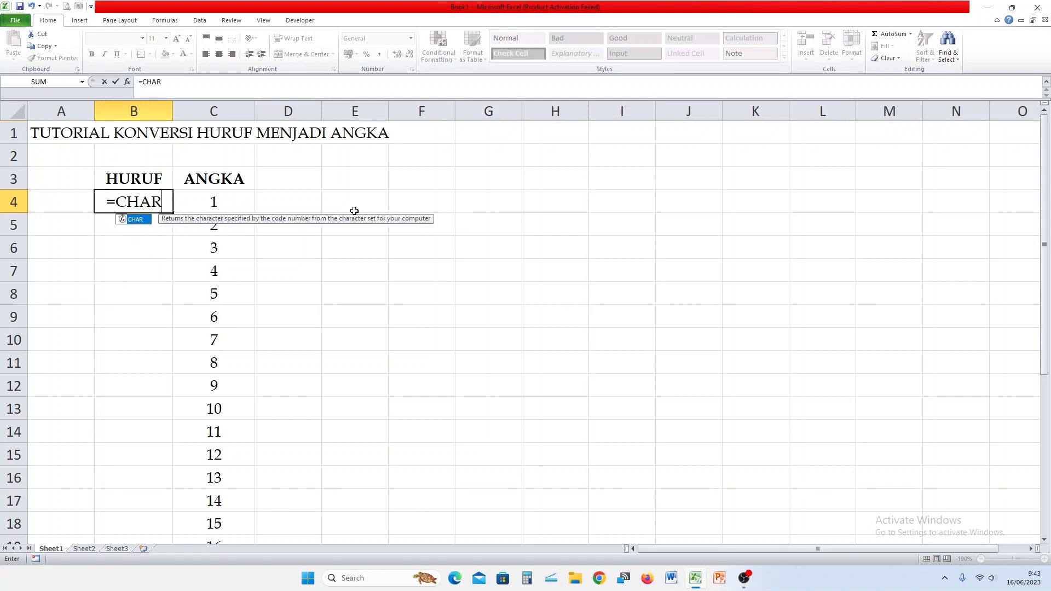
pyautogui.write('(64+ROW')
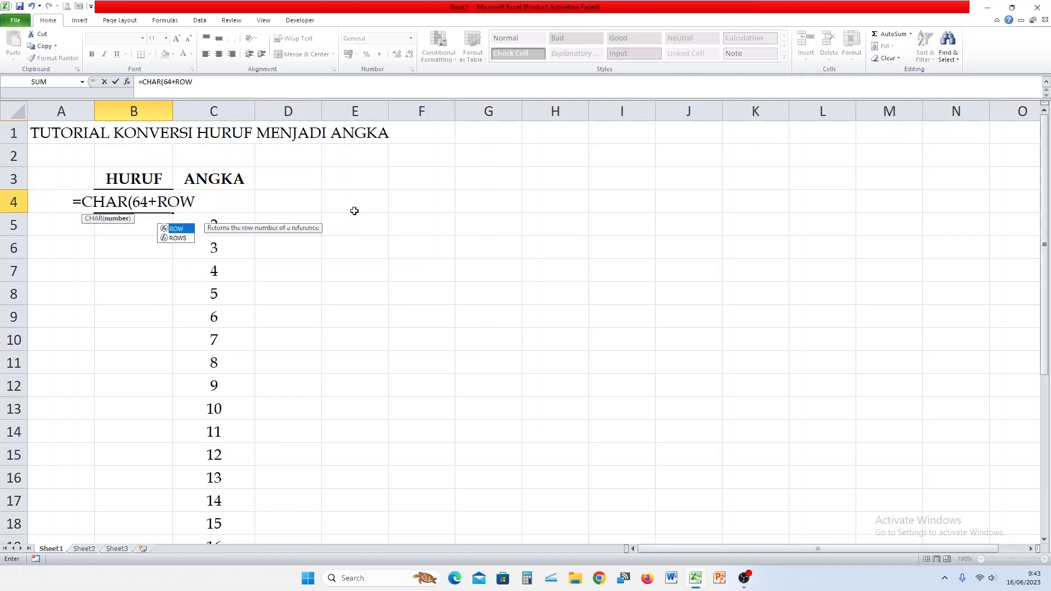
pyautogui.write('(')
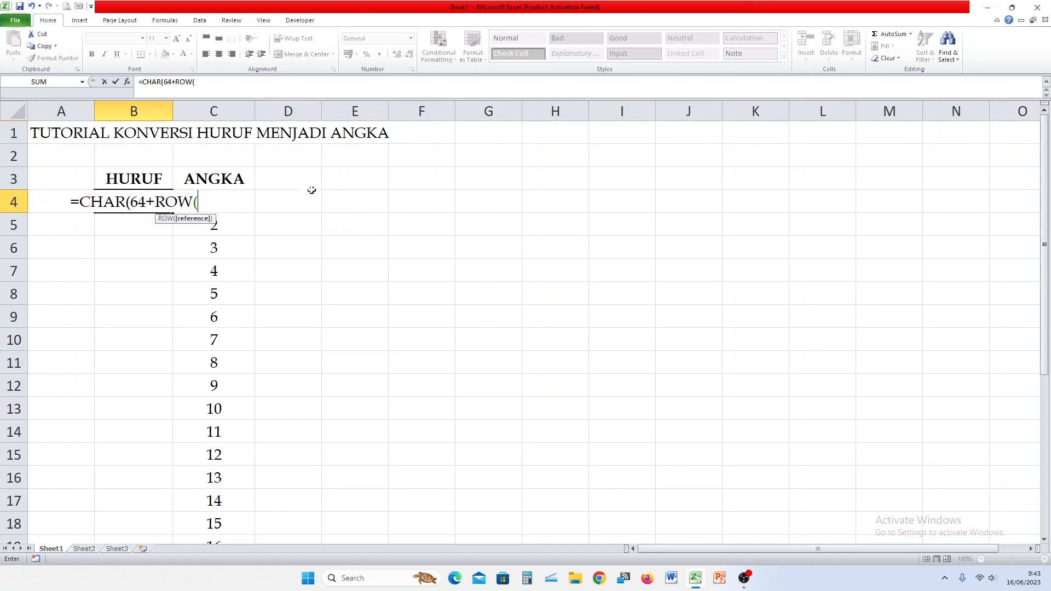
pyautogui.click(66, 134)
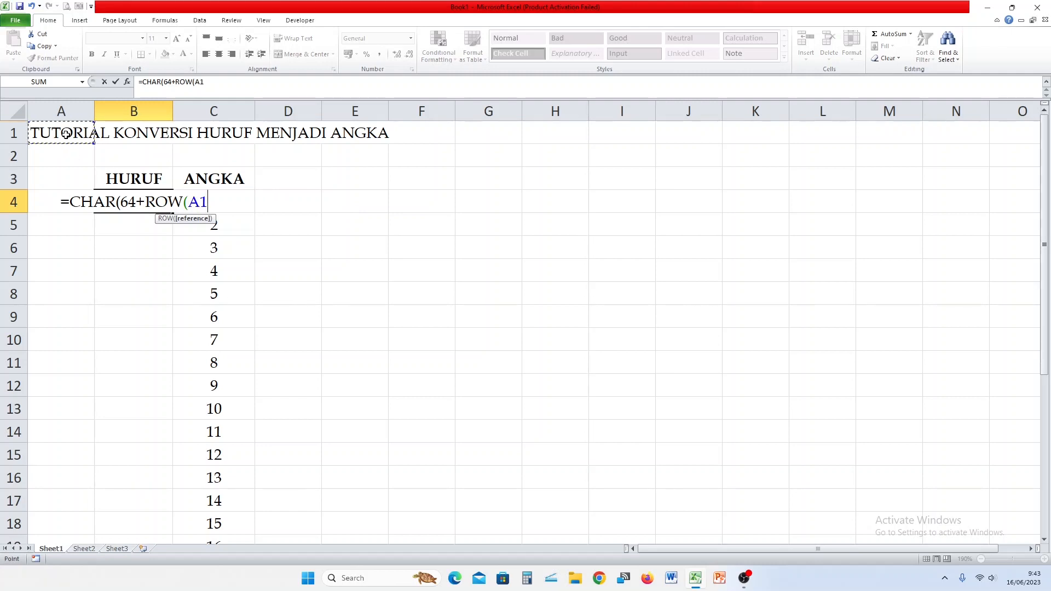
pyautogui.write('))')
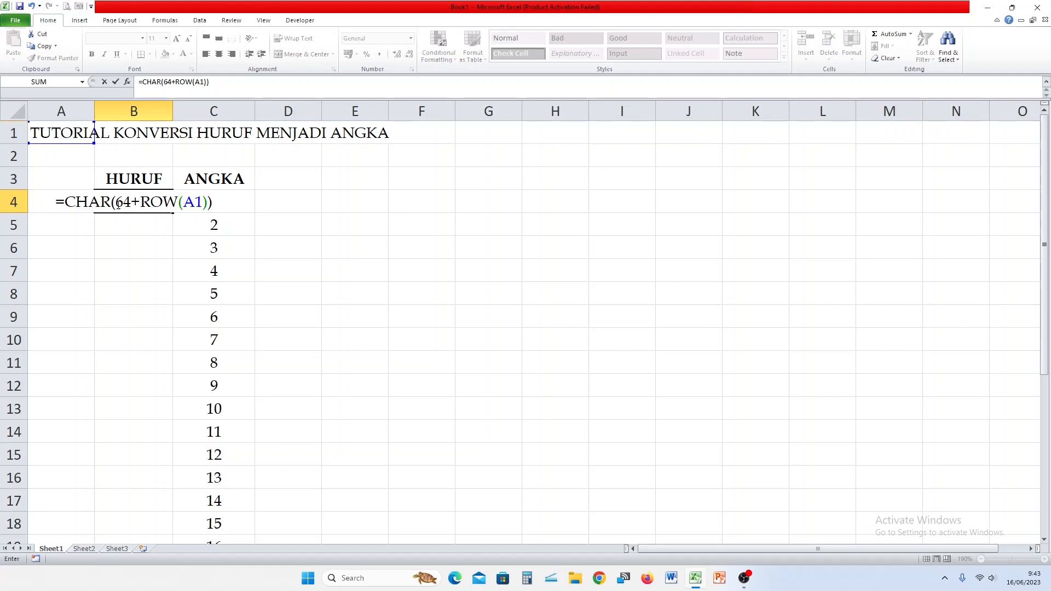
pyautogui.press('Return')
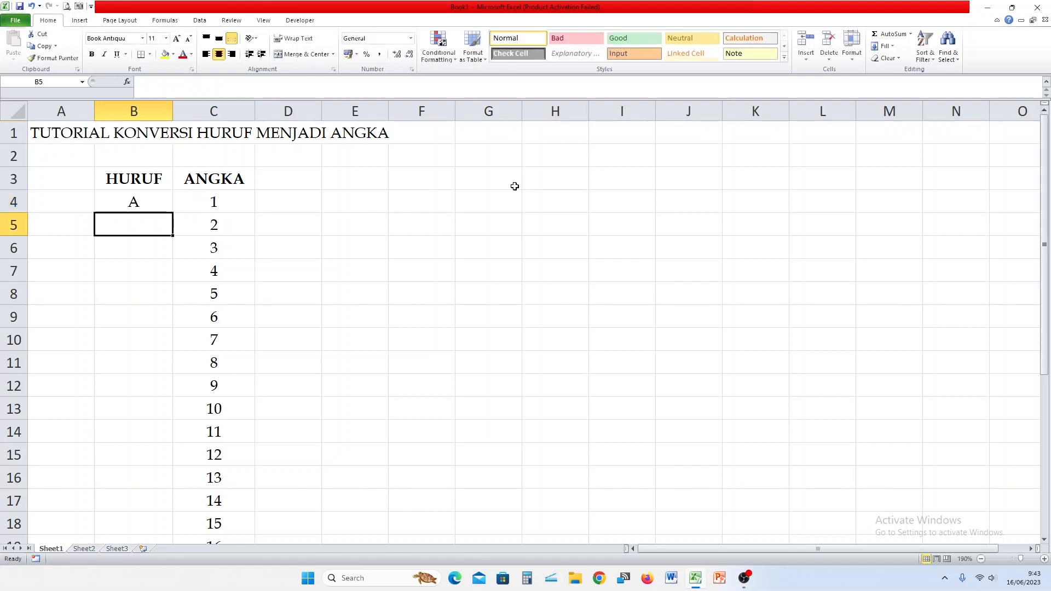
# Copy the letter formula down to B29 so HURUF lists A to Z.
pyautogui.click(153, 209)
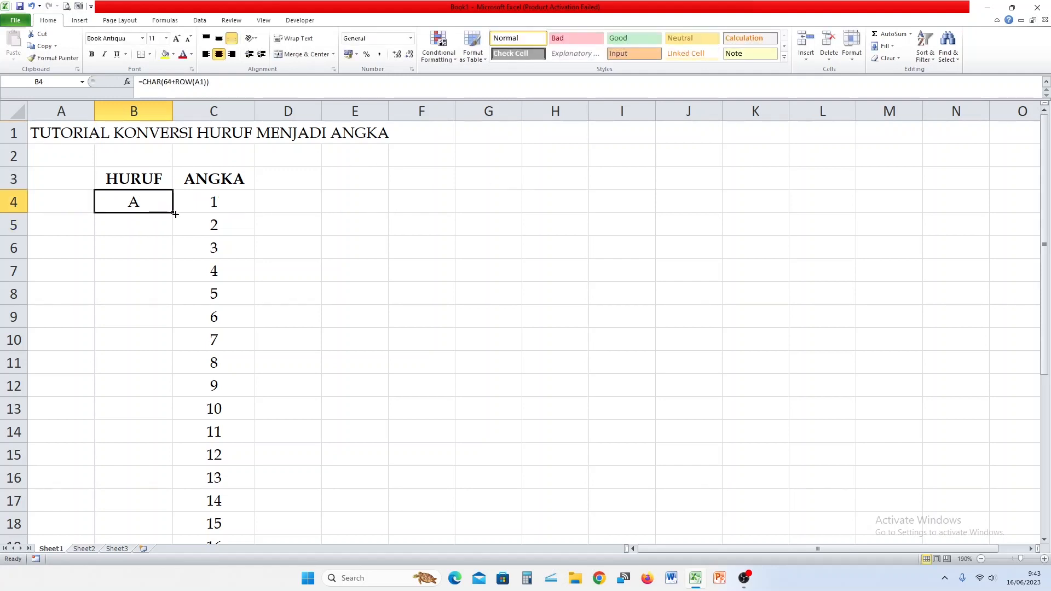
pyautogui.doubleClick(174, 214)
pyautogui.scroll(-4, 148, 307)
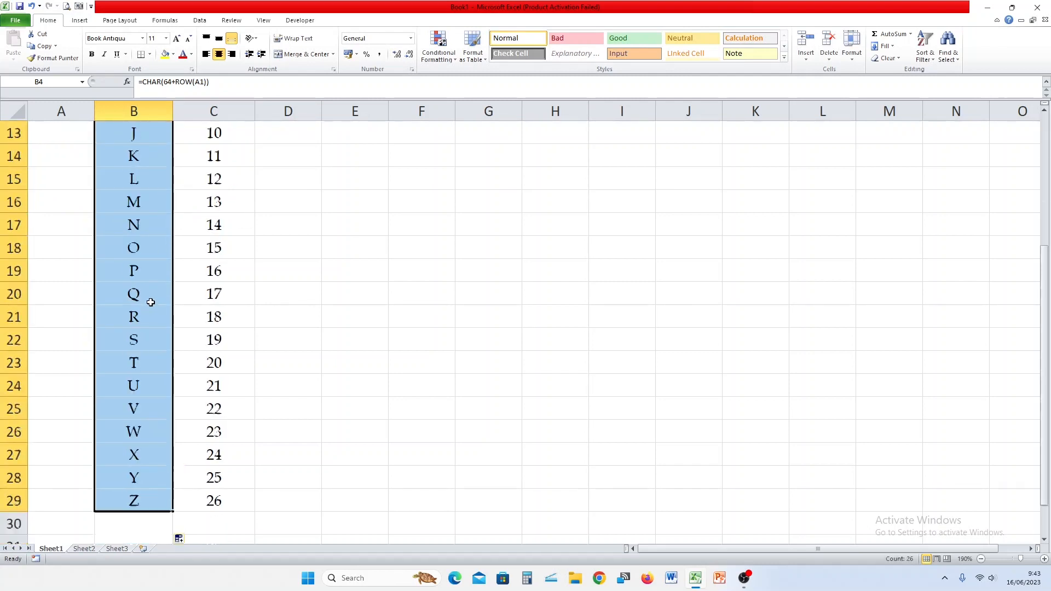
pyautogui.scroll(-1, 151, 302)
pyautogui.click(148, 432)
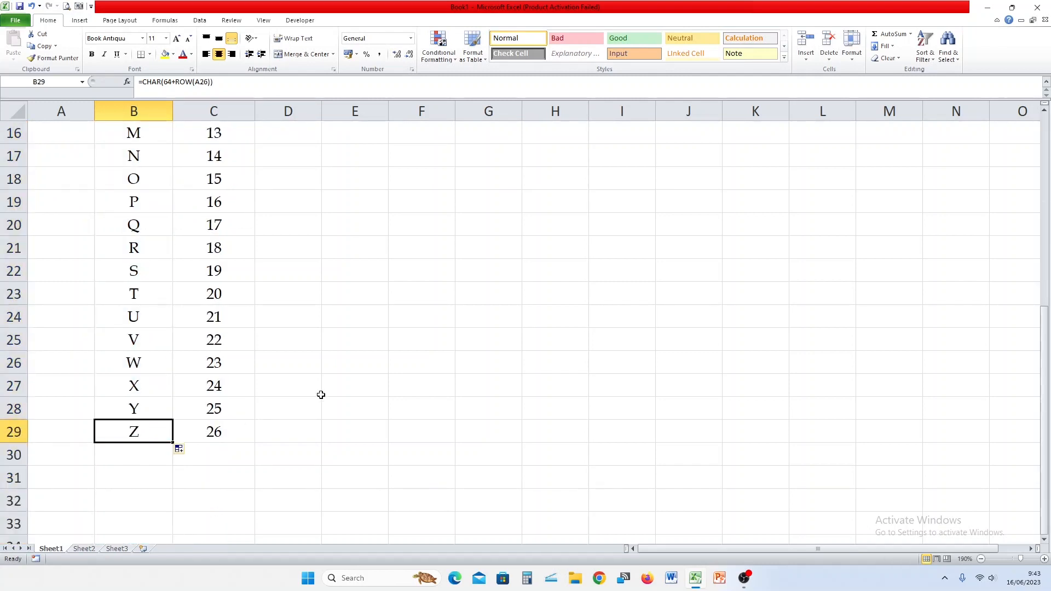
pyautogui.scroll(5, 321, 394)
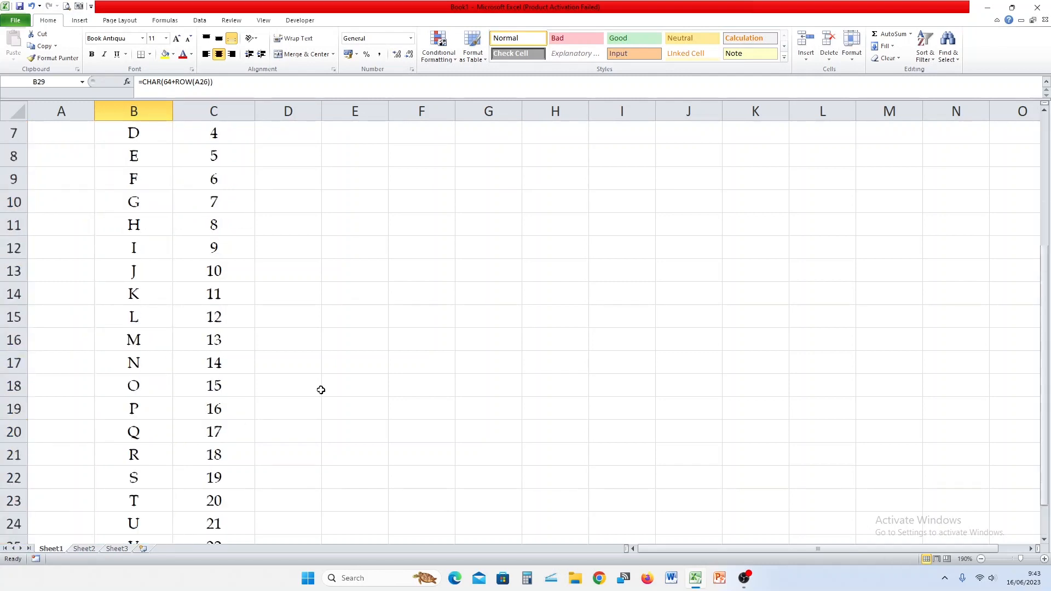
pyautogui.click(358, 181)
# Type PULAU SUMATERA in E3 and the label HORIZONTAL/ MENDATAR in F4.
pyautogui.write('PU')
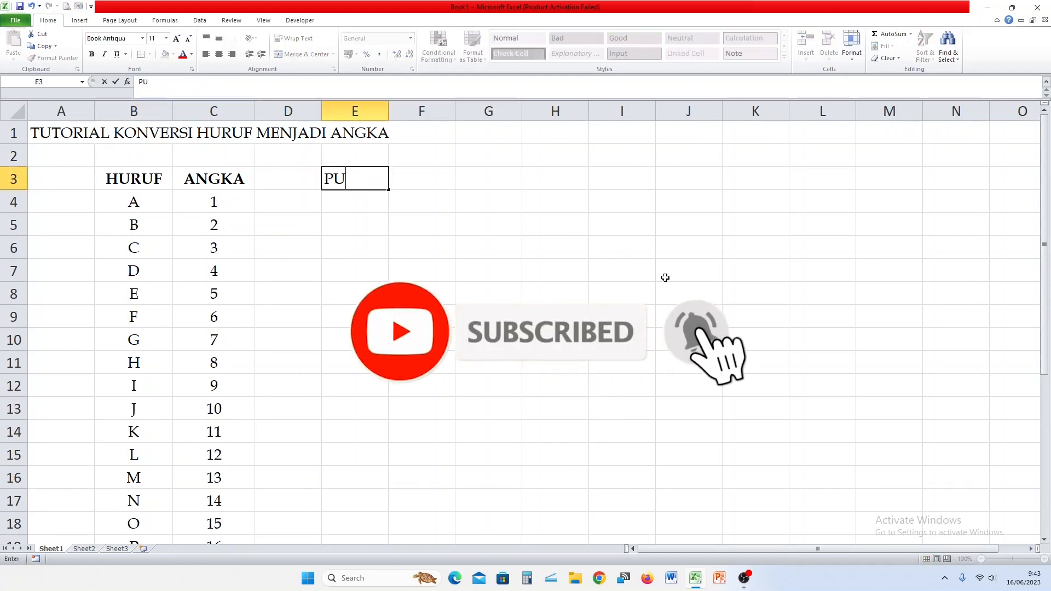
pyautogui.write('LAU SUMA')
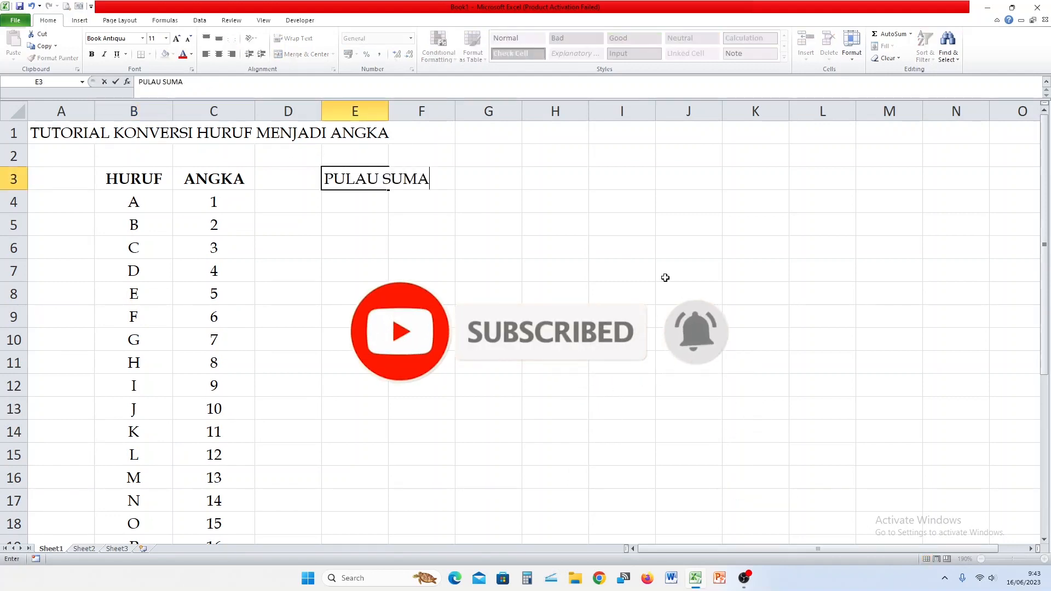
pyautogui.write('TER')
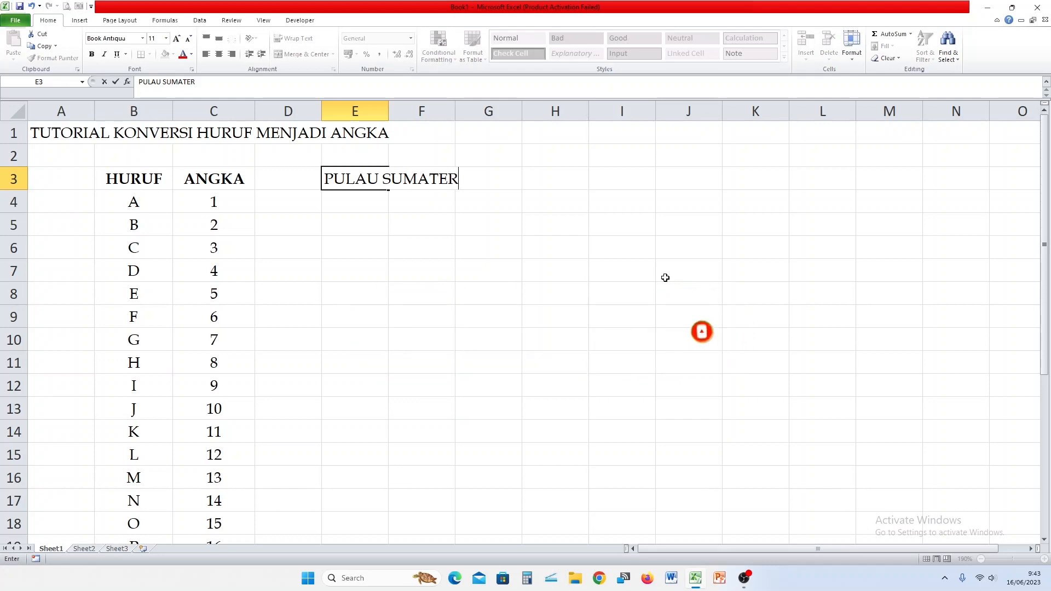
pyautogui.write('A')
pyautogui.press('Return')
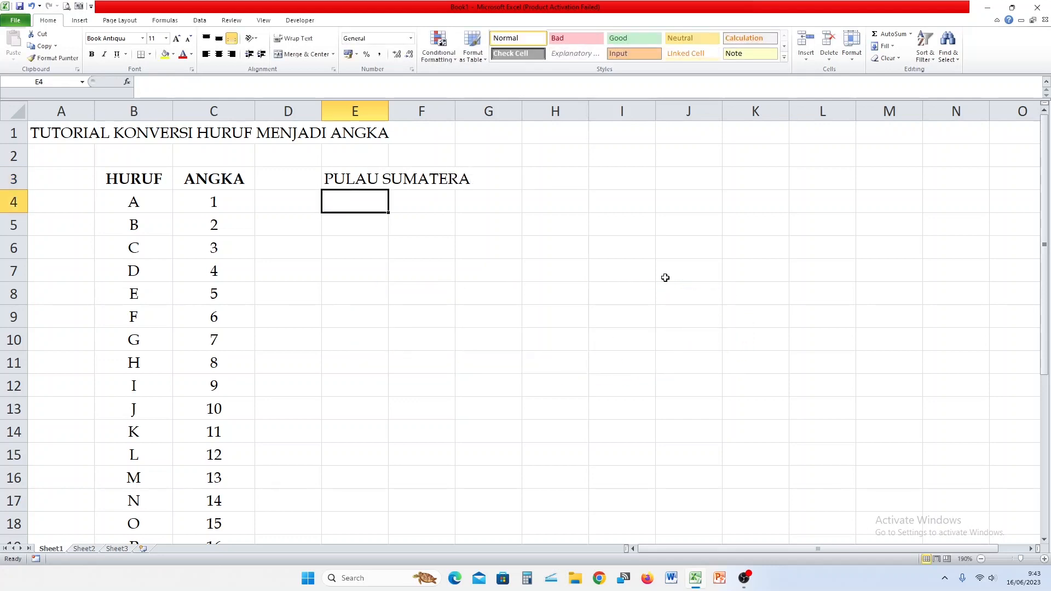
pyautogui.press('Right')
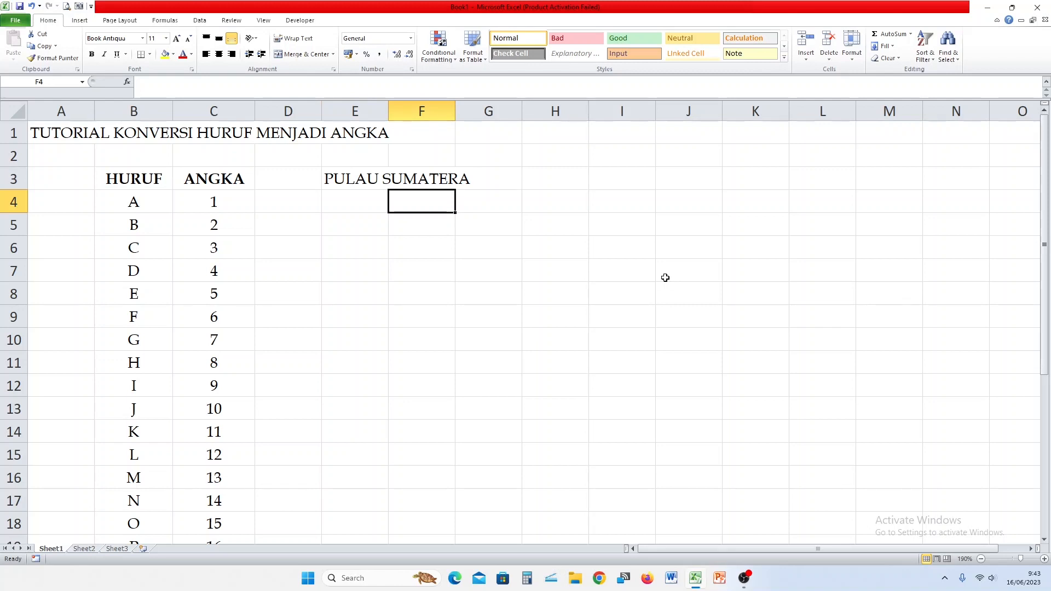
pyautogui.write('HORIZONTAL/ ')
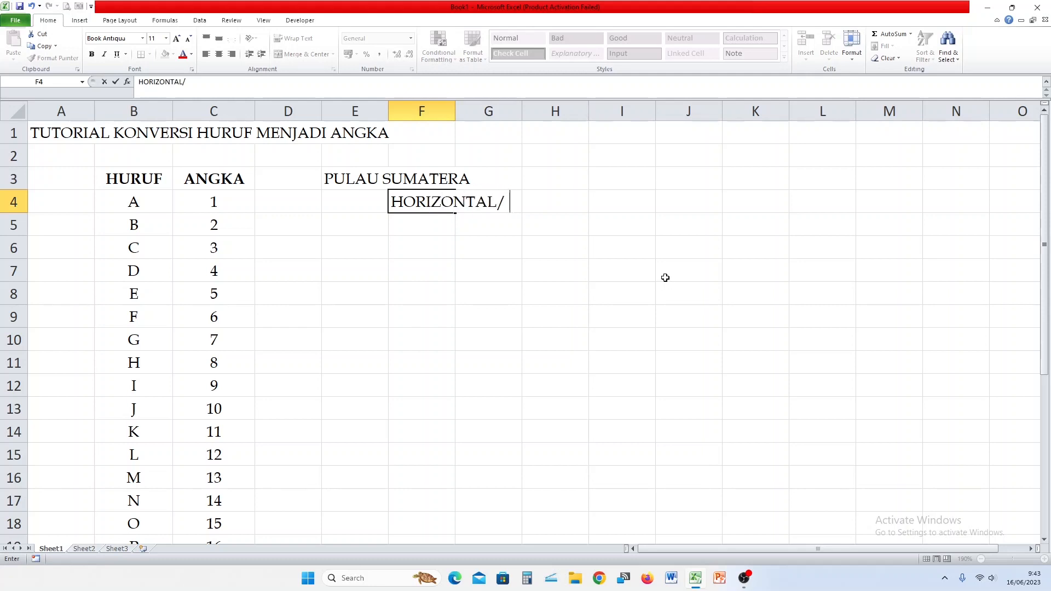
pyautogui.write('MENDATAR')
pyautogui.press('Return')
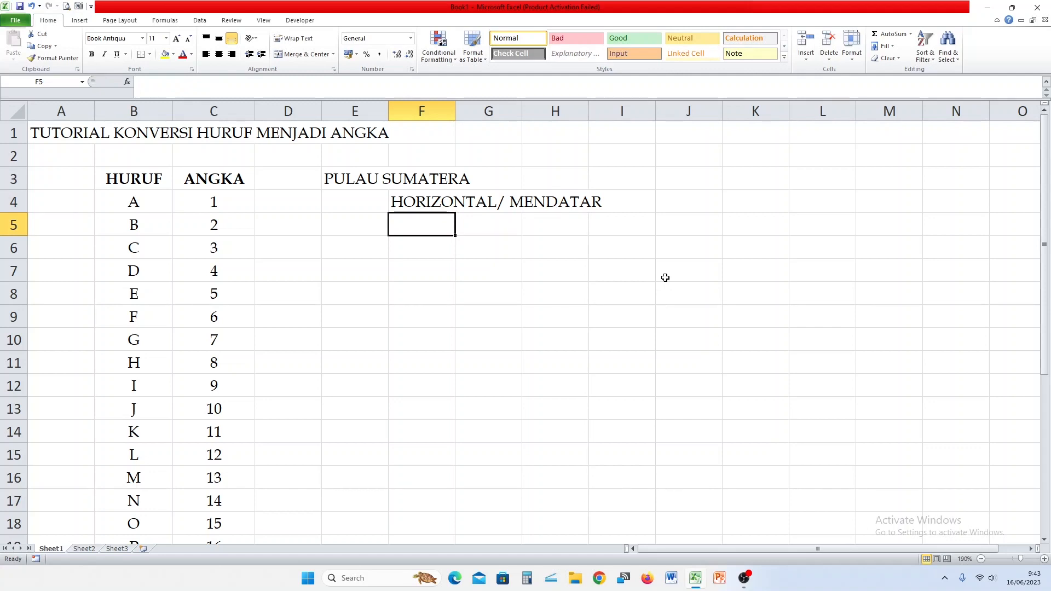
# Enter =MID($E$3;COLUMN(A1);1) in F5 so it returns P.
pyautogui.write('=')
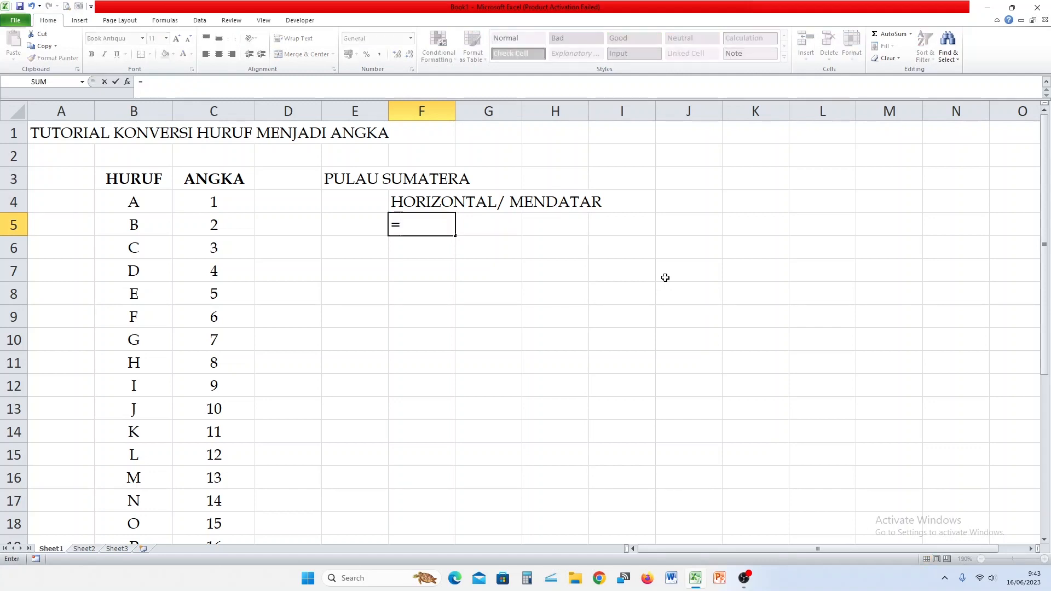
pyautogui.write('MID')
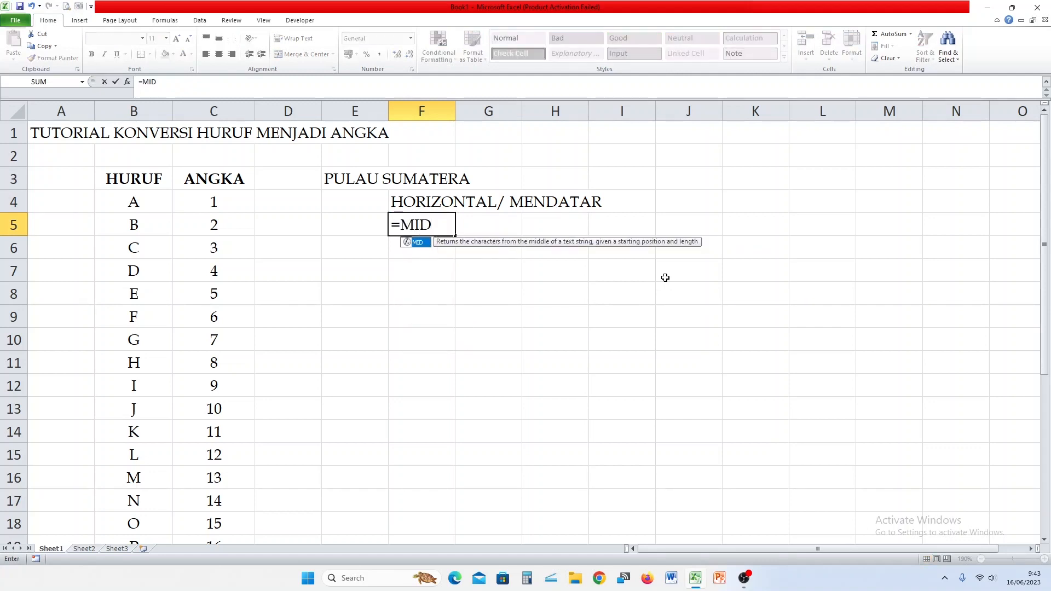
pyautogui.write('(')
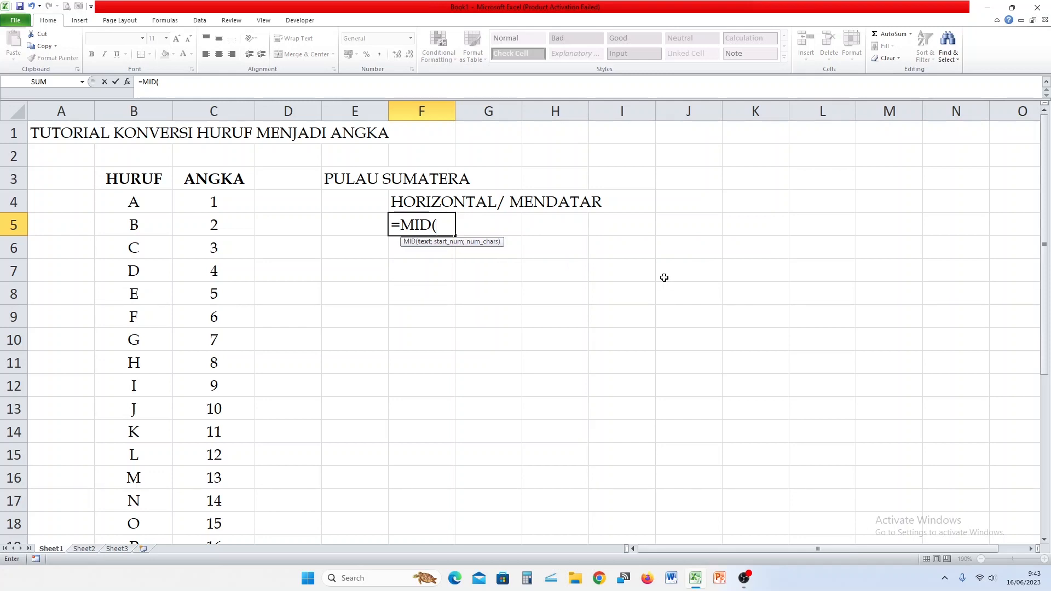
pyautogui.click(332, 179)
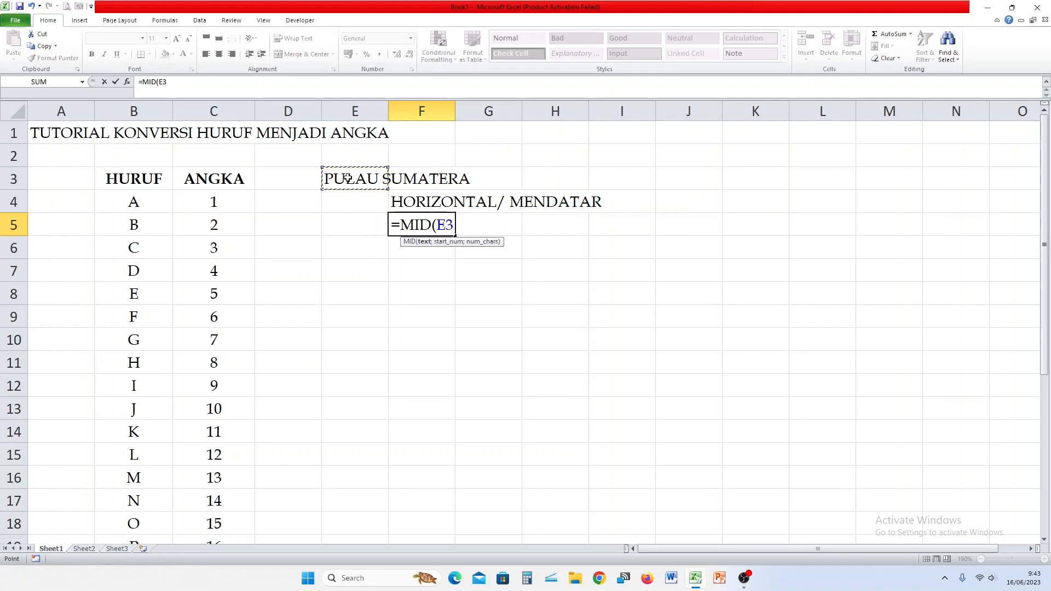
pyautogui.press('F4')
pyautogui.write(';')
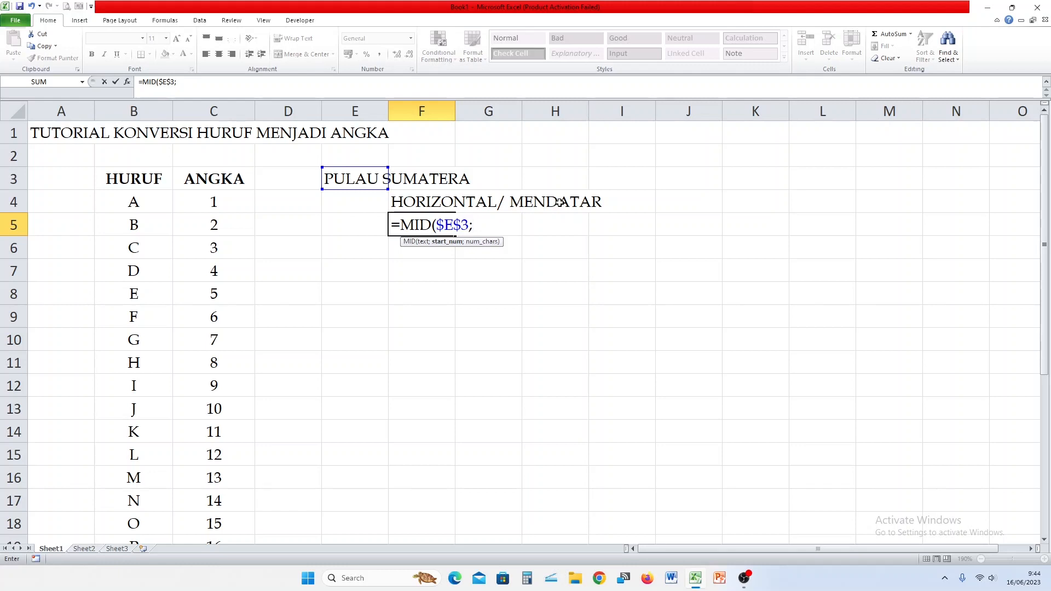
pyautogui.write('COLU')
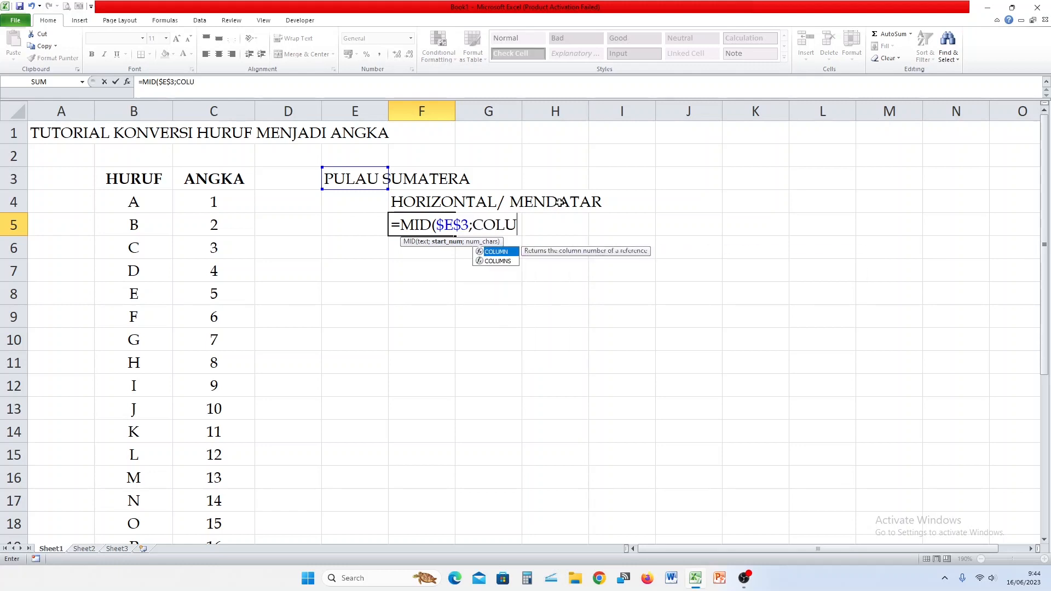
pyautogui.write('MN(')
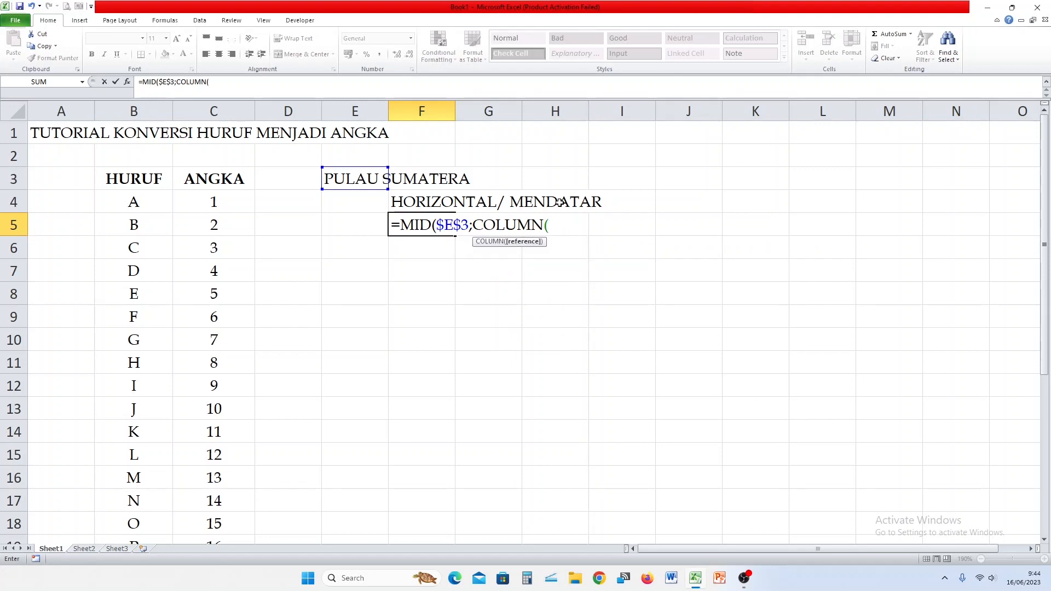
pyautogui.click(65, 133)
pyautogui.write(')')
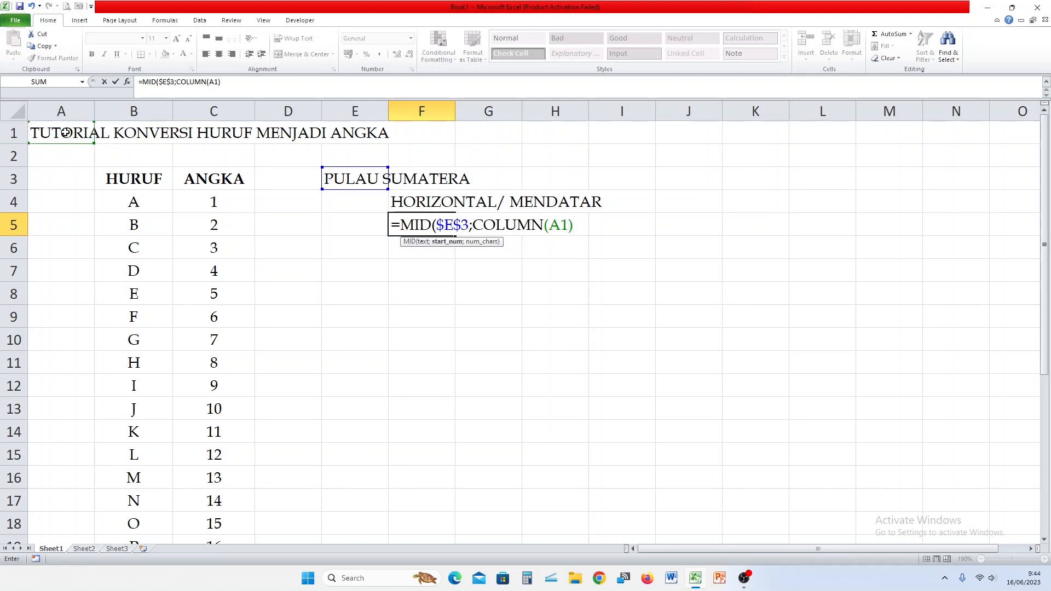
pyautogui.write(';1)')
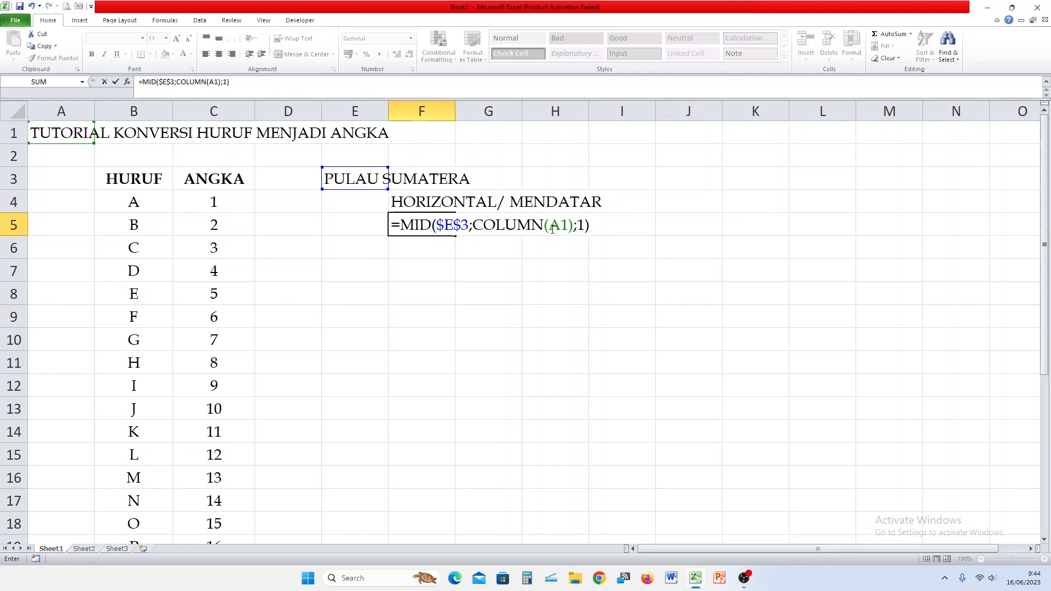
pyautogui.press('Return')
pyautogui.click(415, 222)
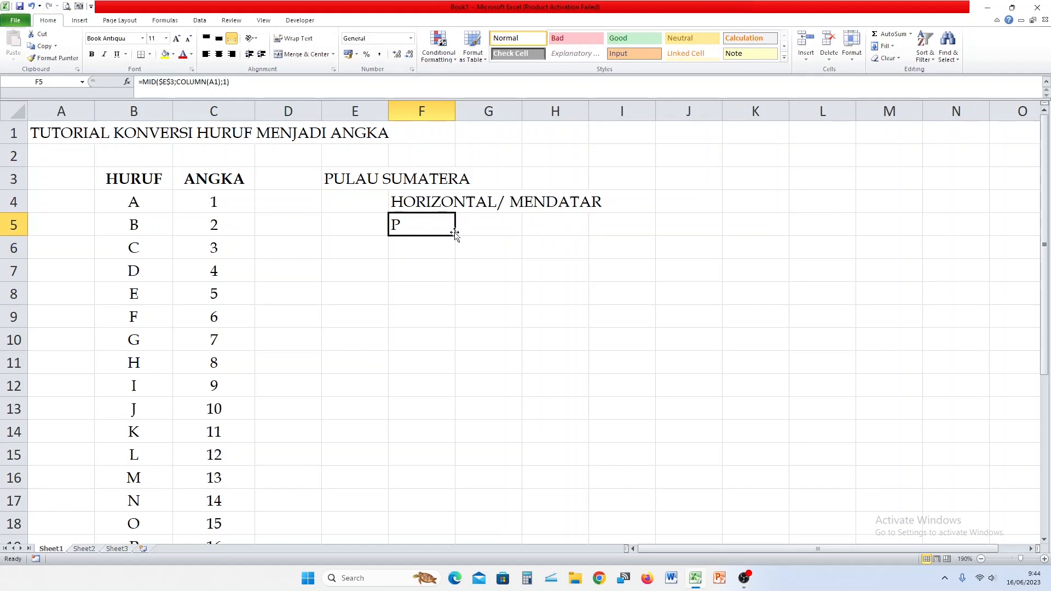
# Copy F5's formula across to S5, set columns F to S to width 3, and centre the letters.
pyautogui.moveTo(454, 235); pyautogui.dragTo(979, 227)
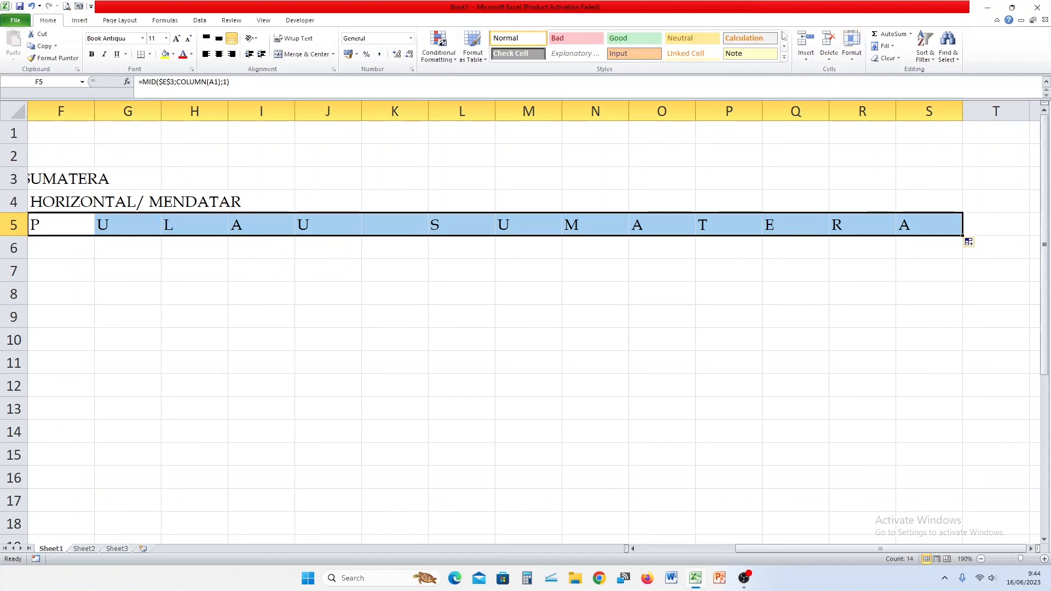
pyautogui.click(852, 46)
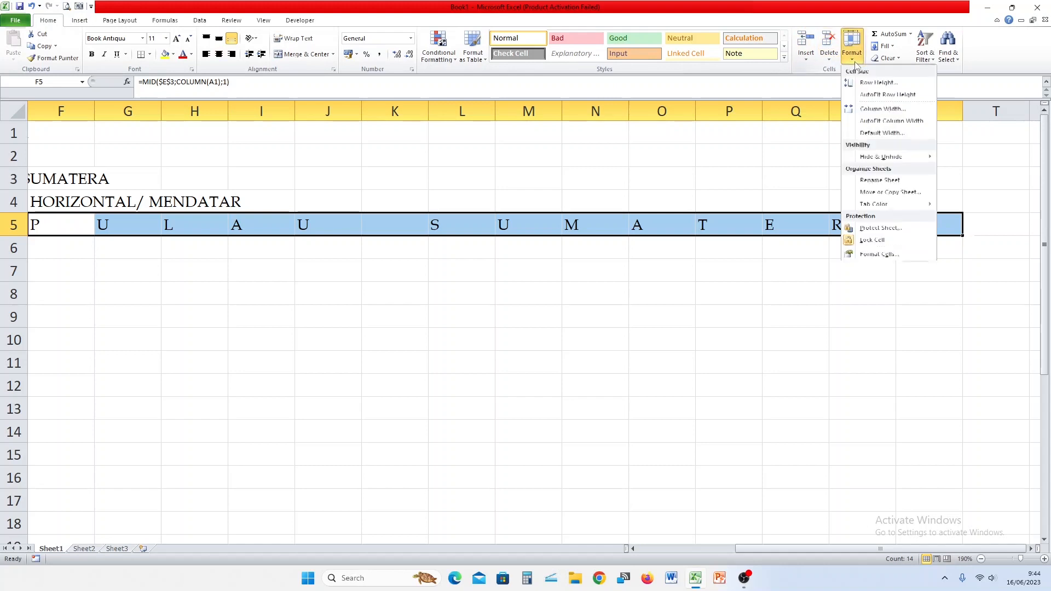
pyautogui.click(881, 109)
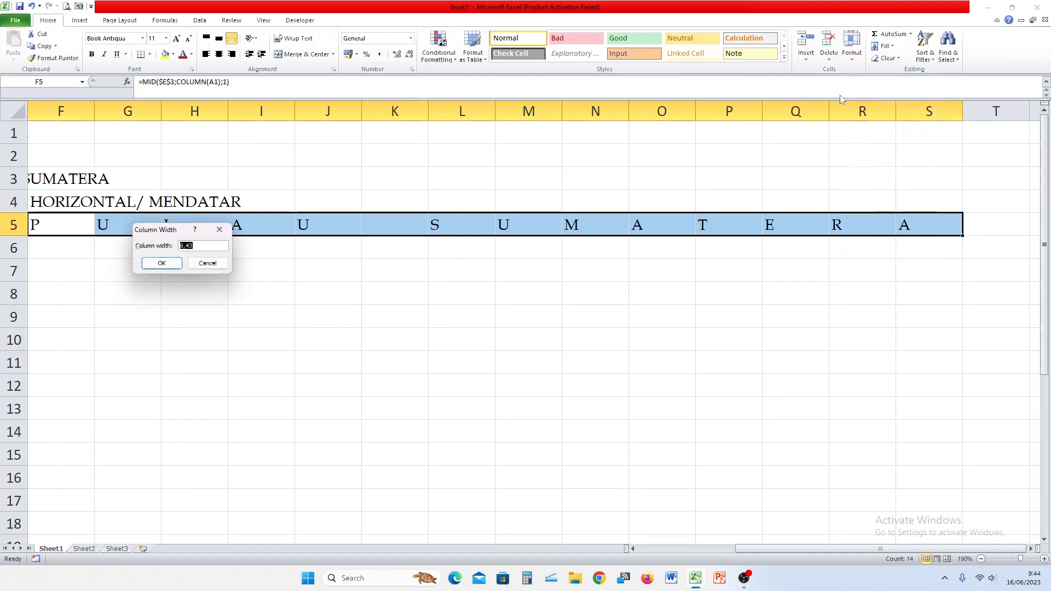
pyautogui.write('3')
pyautogui.click(144, 259)
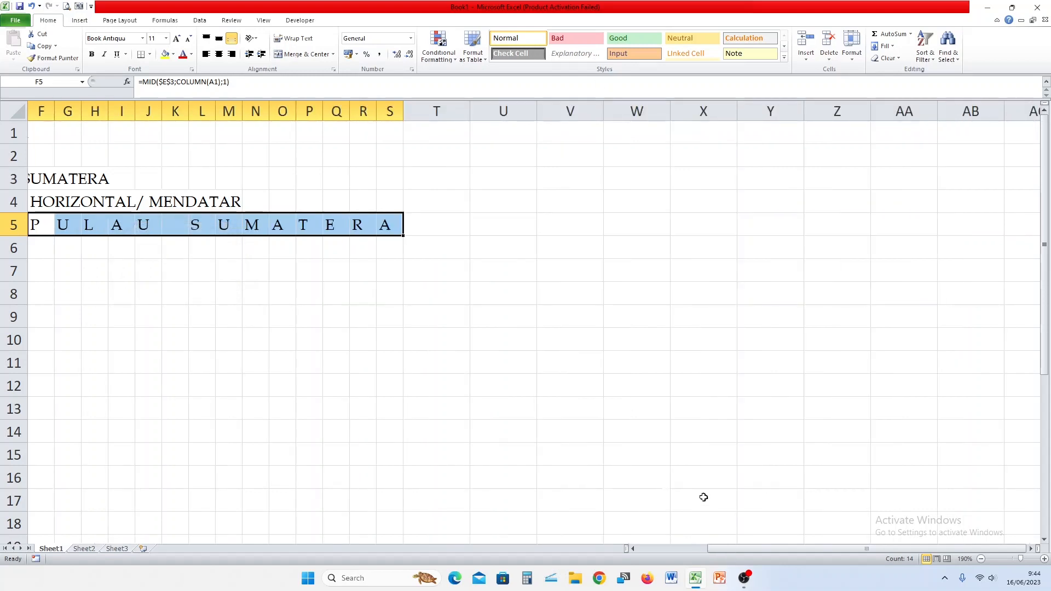
pyautogui.moveTo(874, 549); pyautogui.dragTo(803, 551)
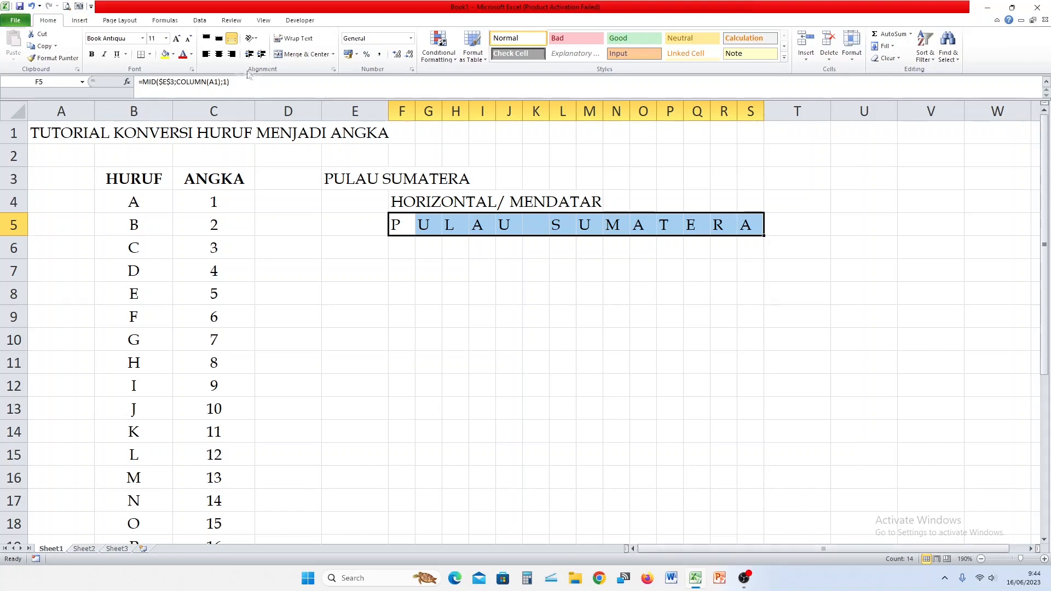
pyautogui.click(219, 55)
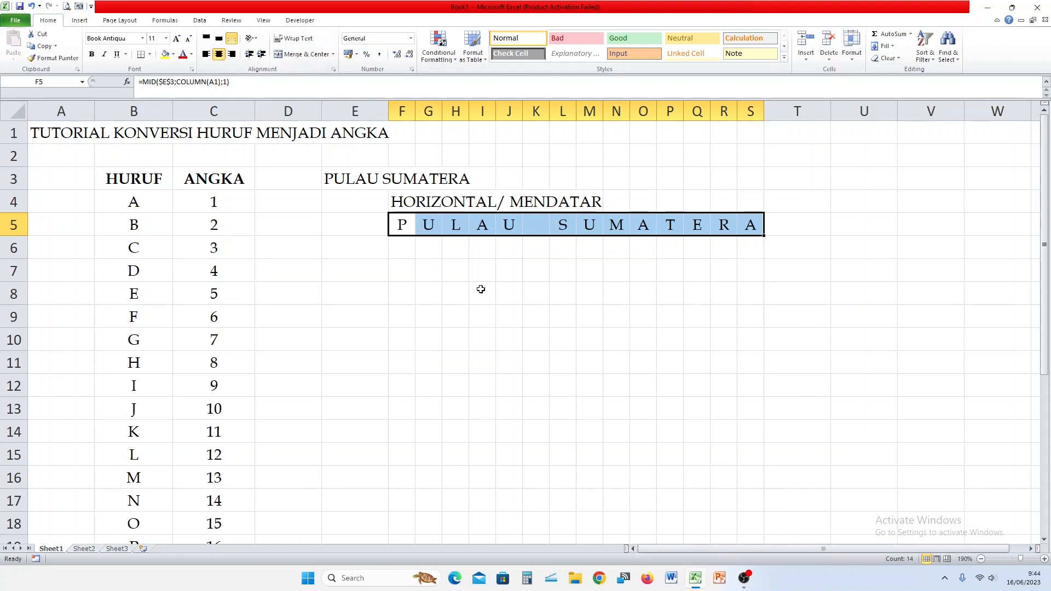
# Merge and centre HORIZONTAL/ MENDATAR across F4:S4, and bold it and PULAU SUMATERA in E3.
pyautogui.hotkey('shift', 'Down')
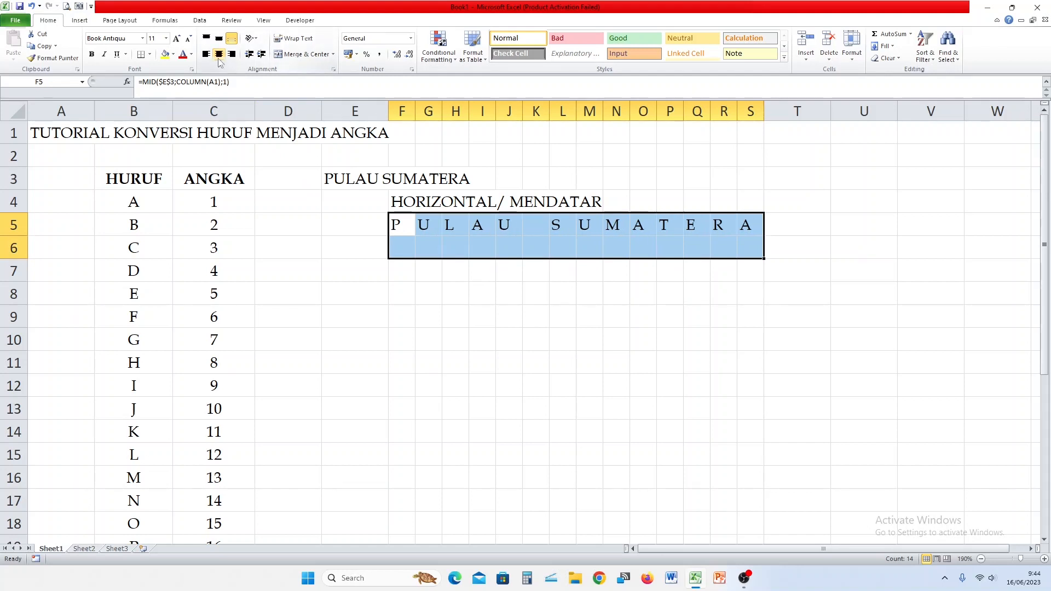
pyautogui.click(454, 317)
pyautogui.moveTo(411, 202); pyautogui.dragTo(755, 210)
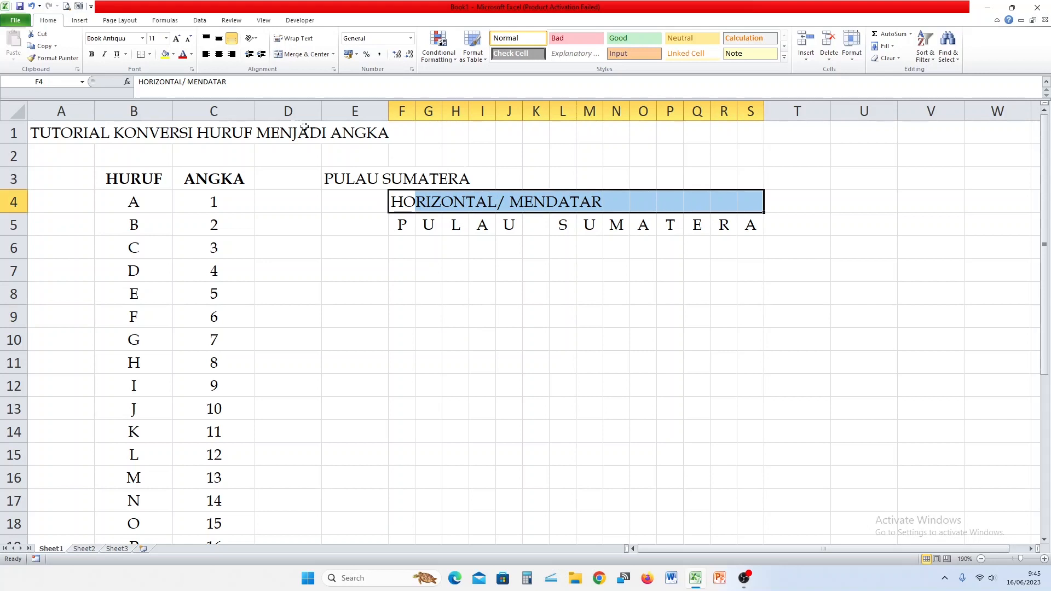
pyautogui.click(218, 54)
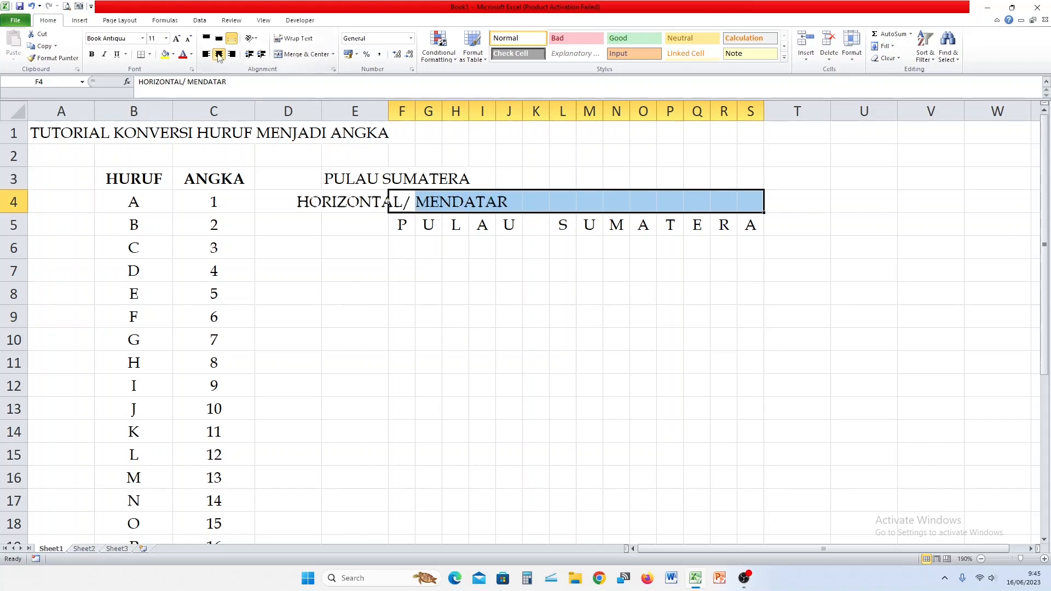
pyautogui.click(302, 54)
pyautogui.click(329, 181)
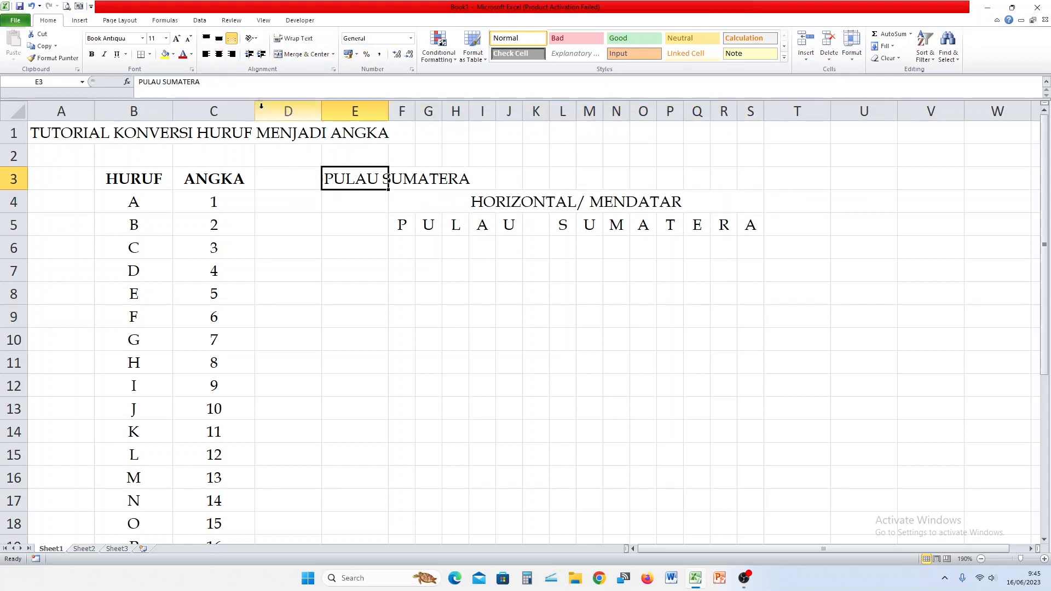
pyautogui.click(91, 54)
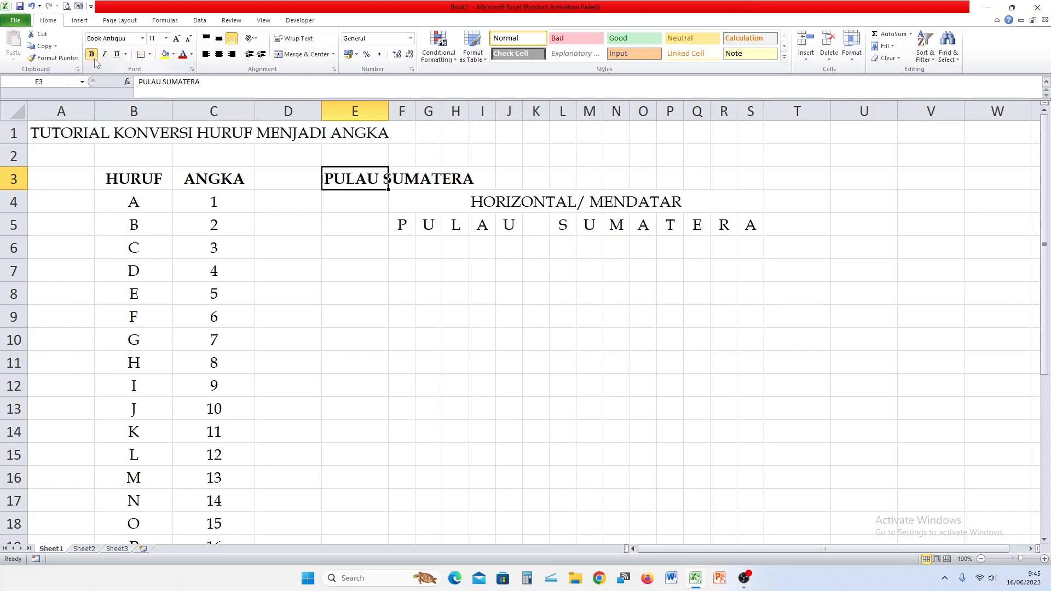
pyautogui.click(482, 203)
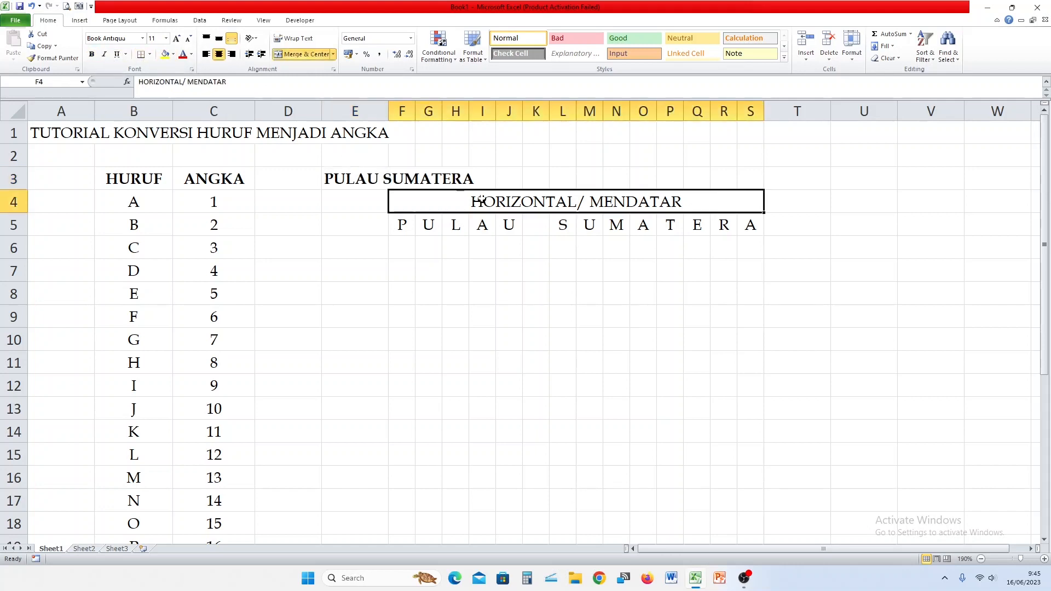
pyautogui.click(93, 56)
pyautogui.click(472, 293)
pyautogui.click(411, 246)
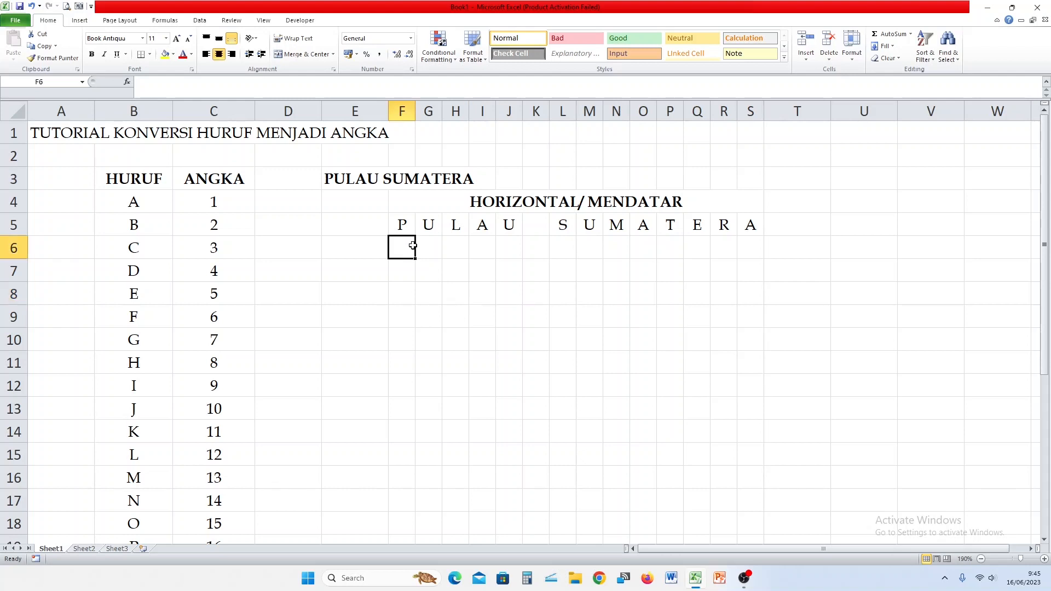
# Enter =VLOOKUP(F5;$B$4:$C$29;2;FALSE) in F6, returning 16 for P.
pyautogui.write('=')
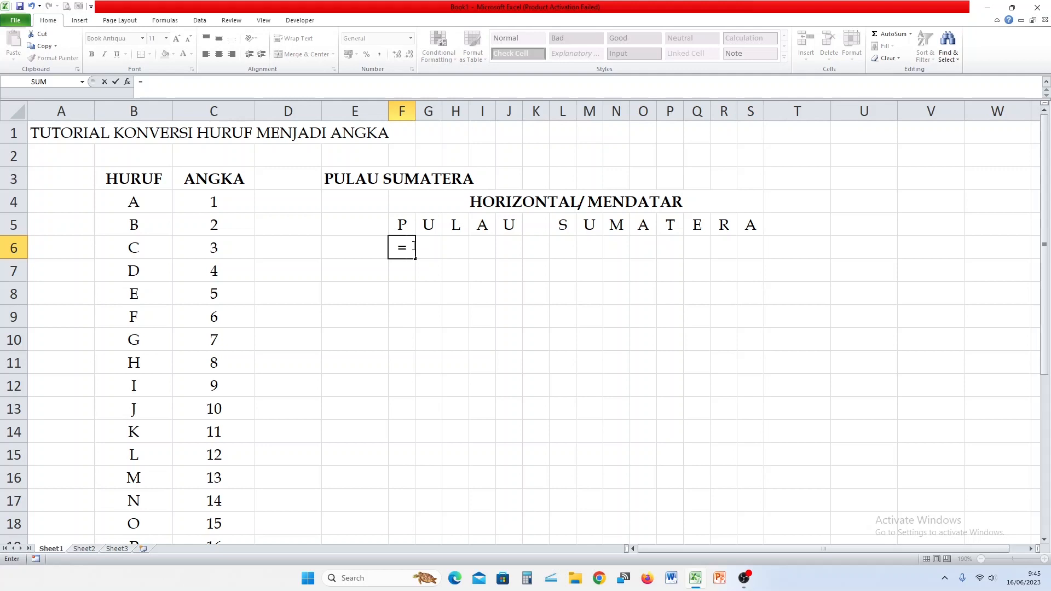
pyautogui.write('V')
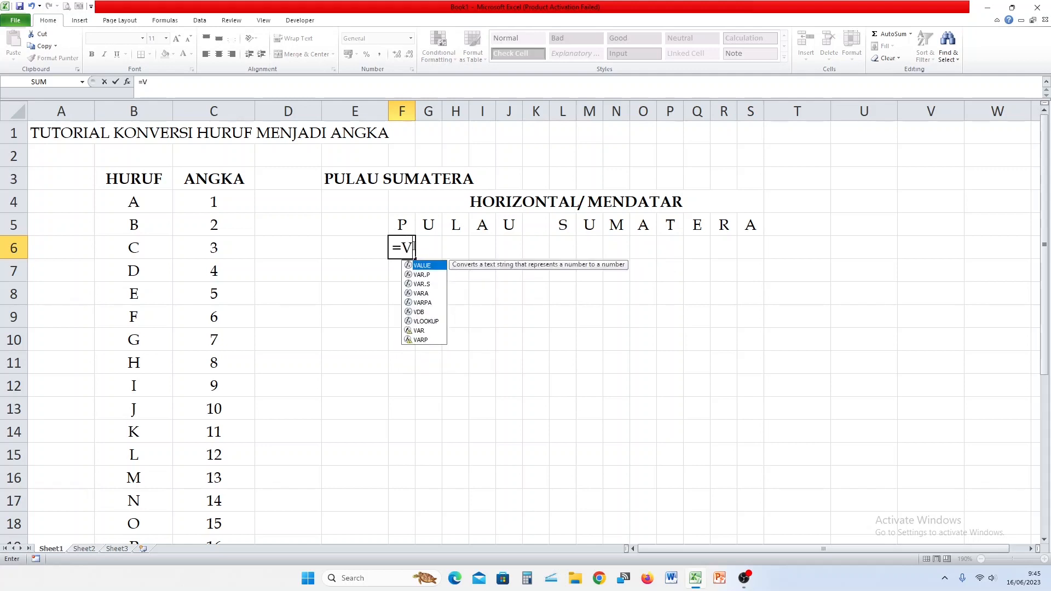
pyautogui.write('LOOKUP(')
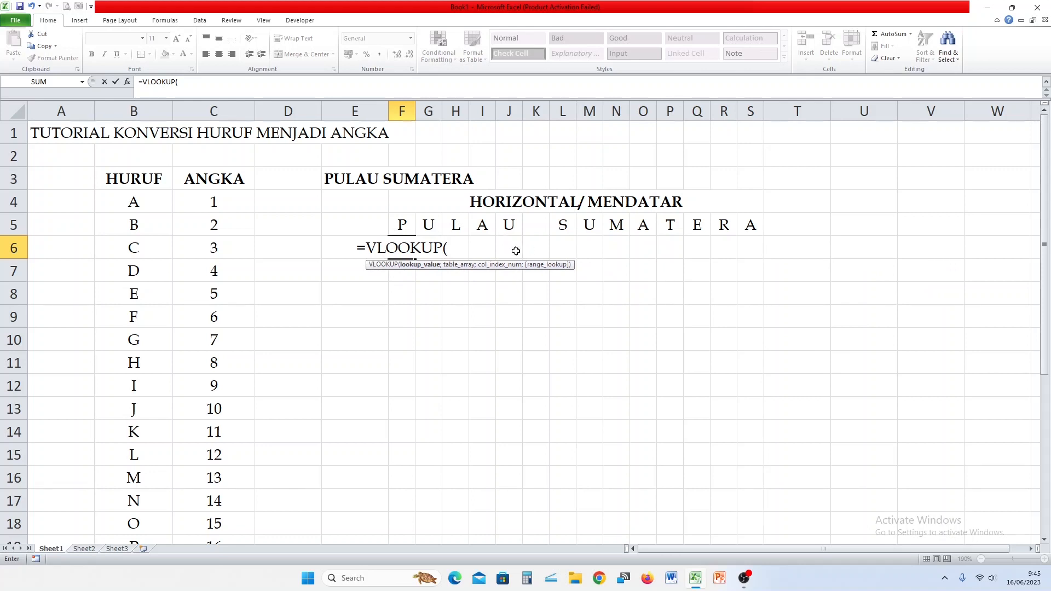
pyautogui.click(403, 223)
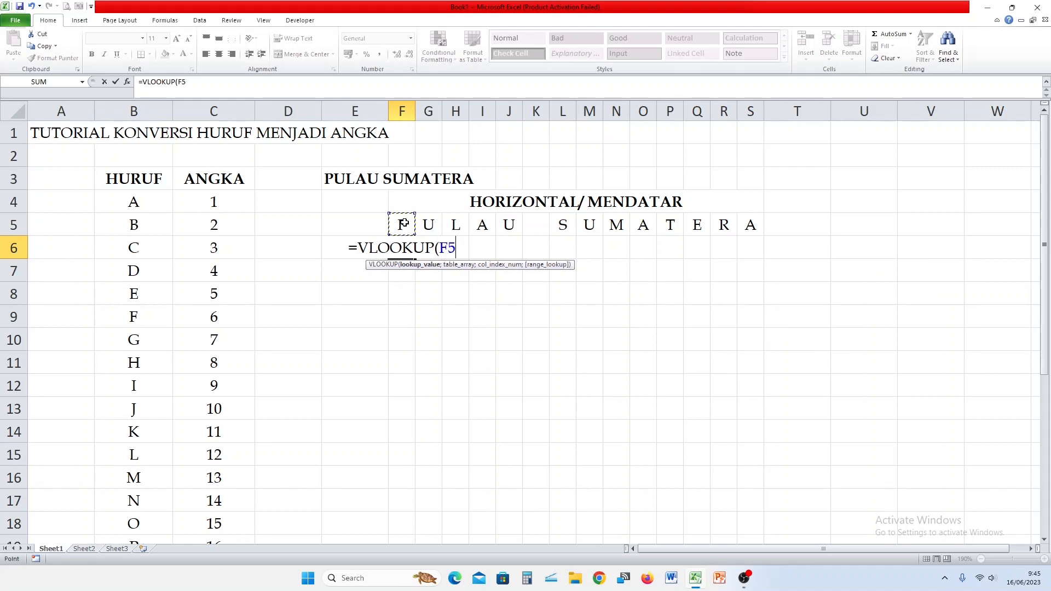
pyautogui.write(';')
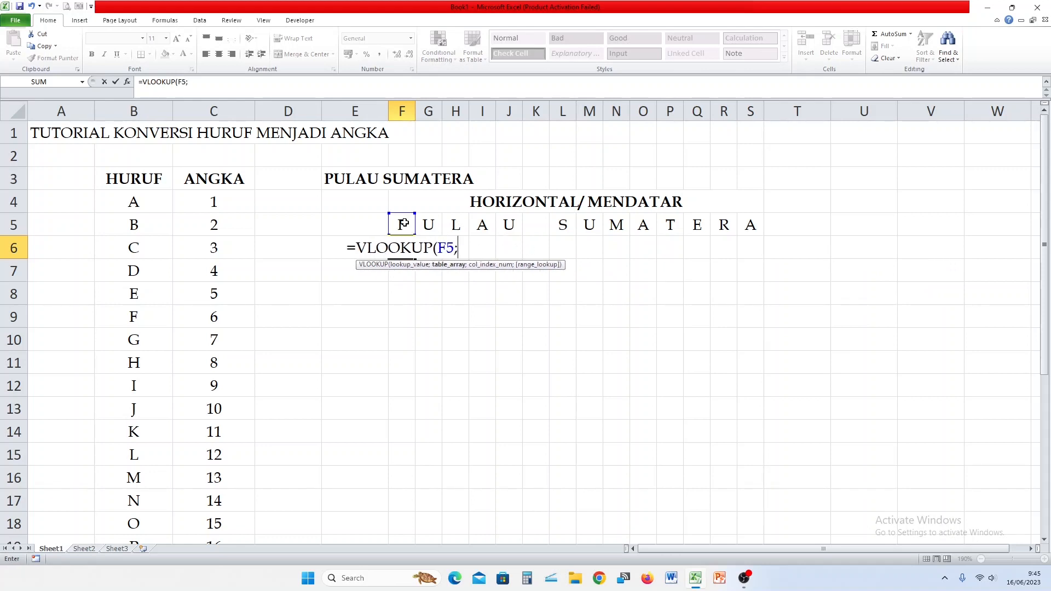
pyautogui.moveTo(133, 202); pyautogui.dragTo(200, 502)
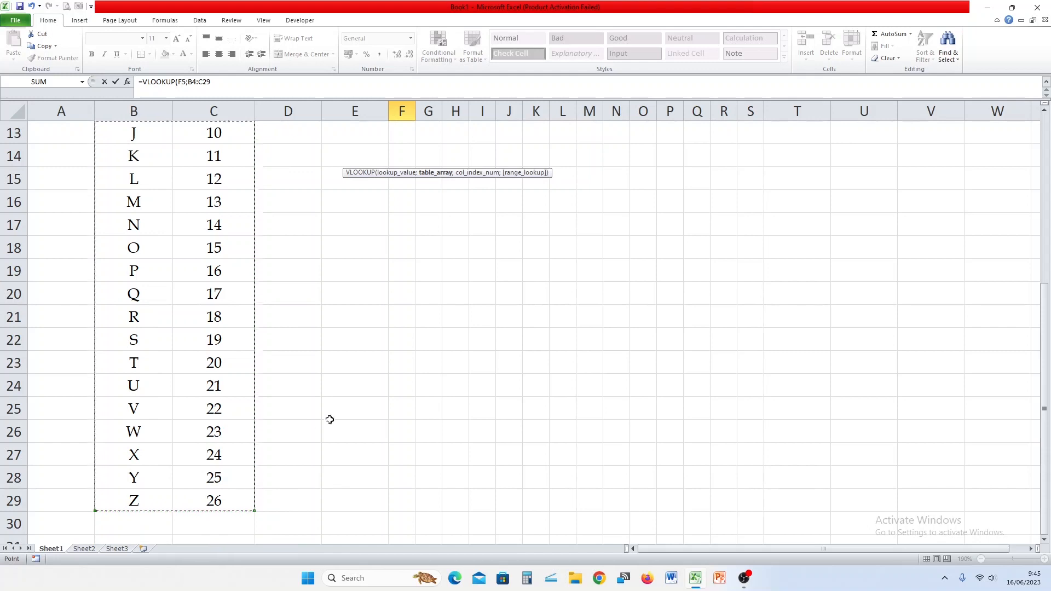
pyautogui.scroll(4, 330, 419)
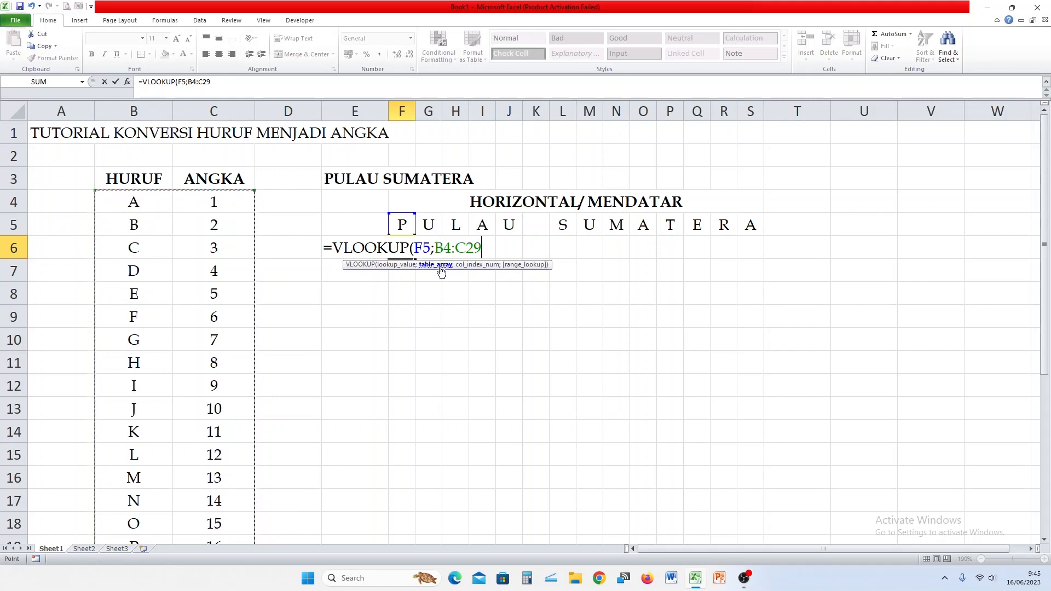
pyautogui.press('F4')
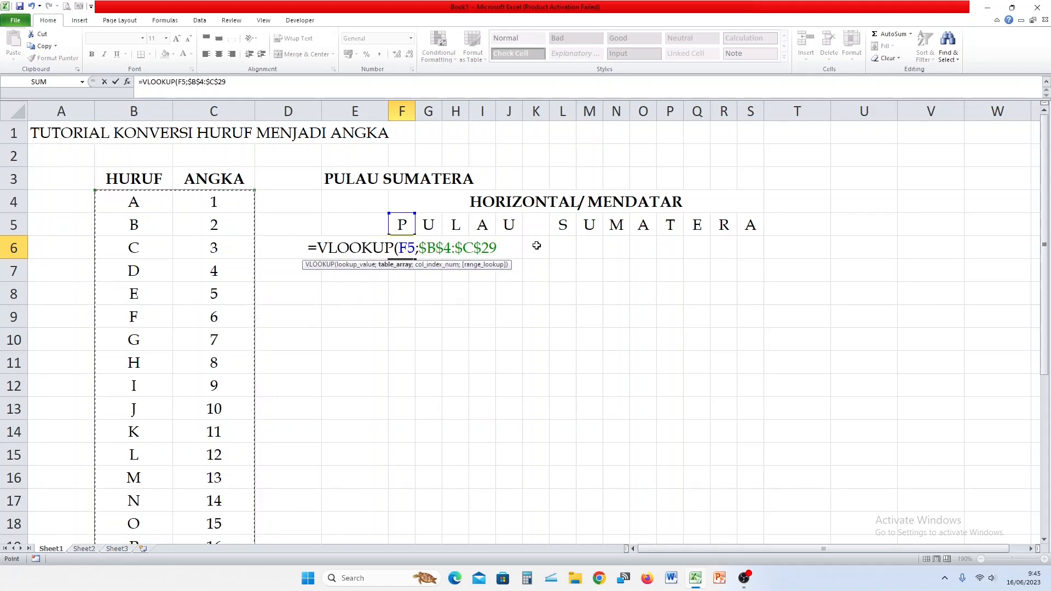
pyautogui.write(';')
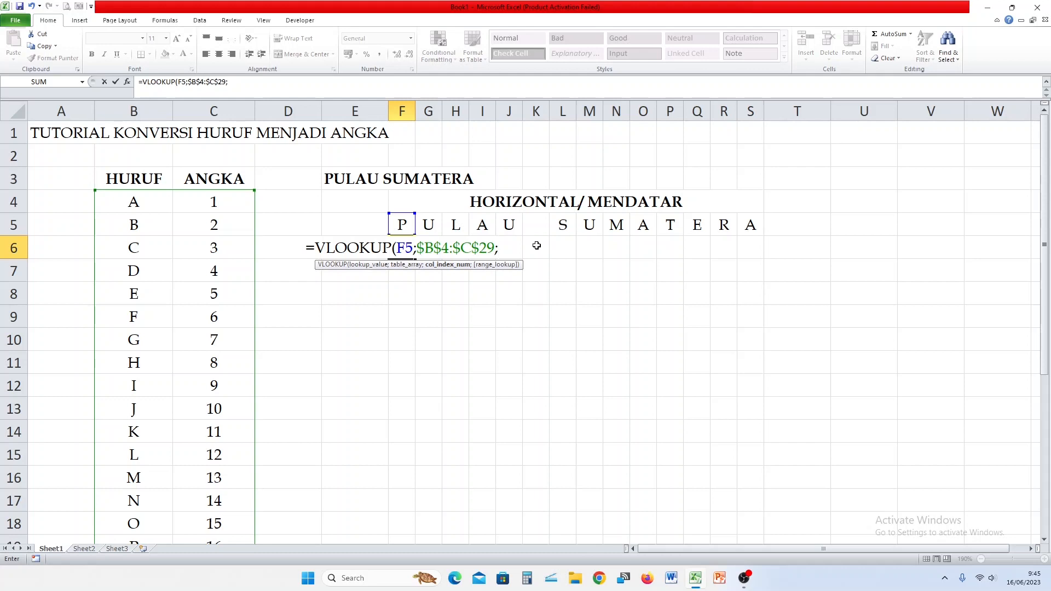
pyautogui.write('2')
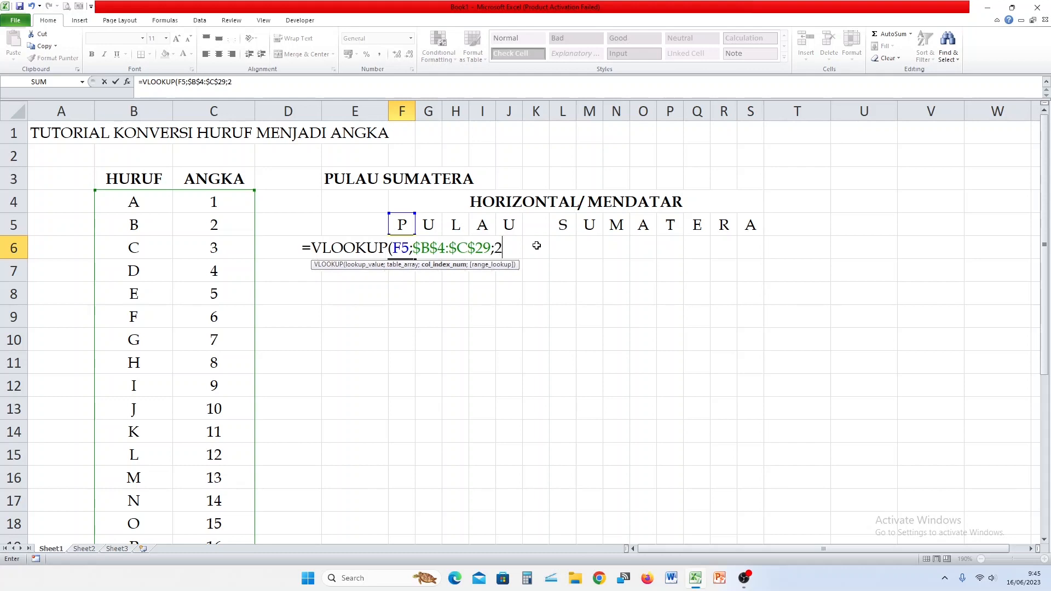
pyautogui.write(';')
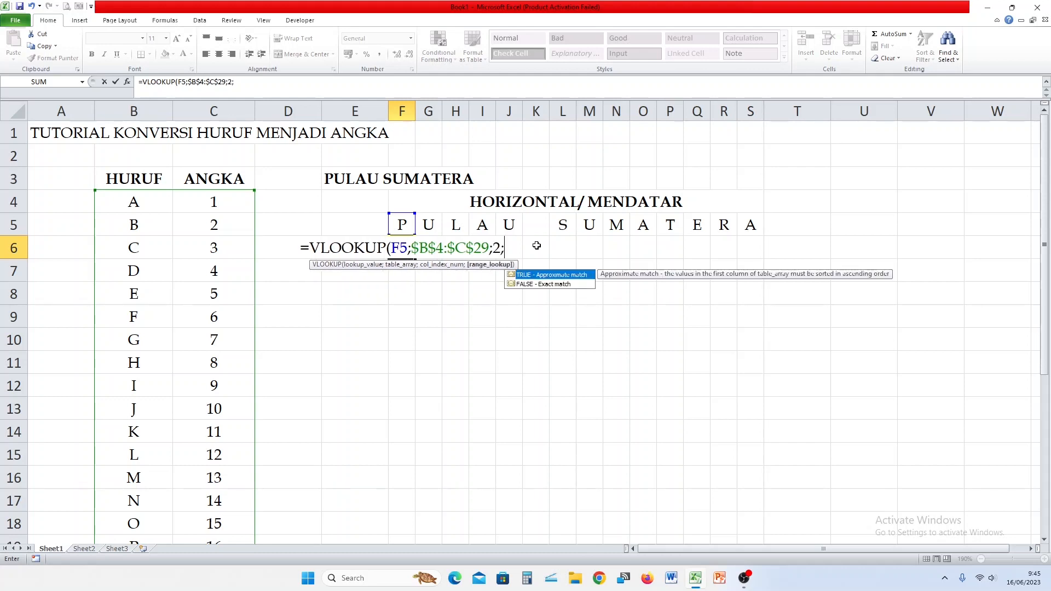
pyautogui.write('FALS')
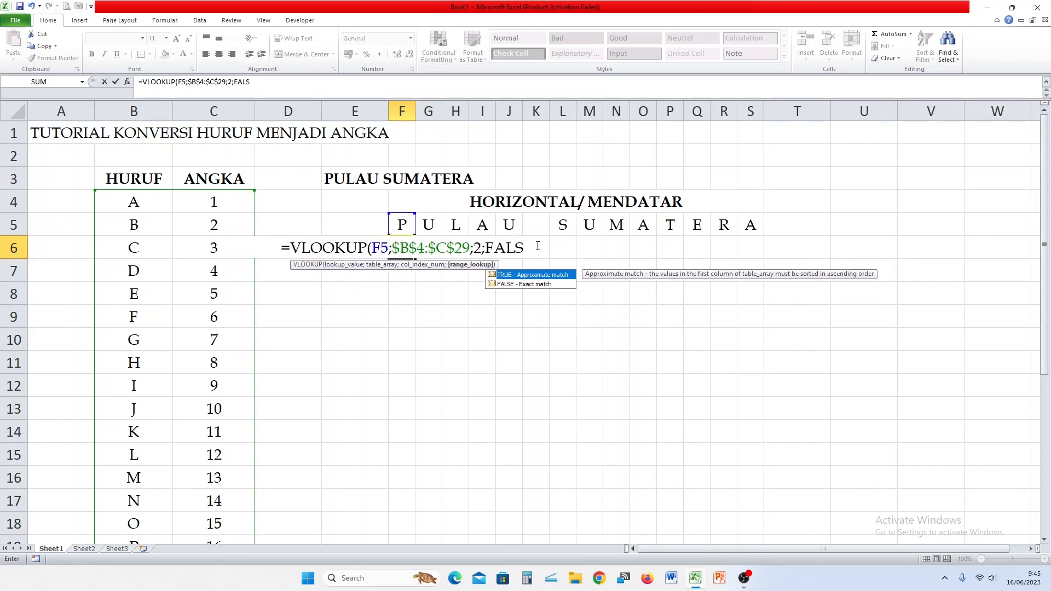
pyautogui.write('E')
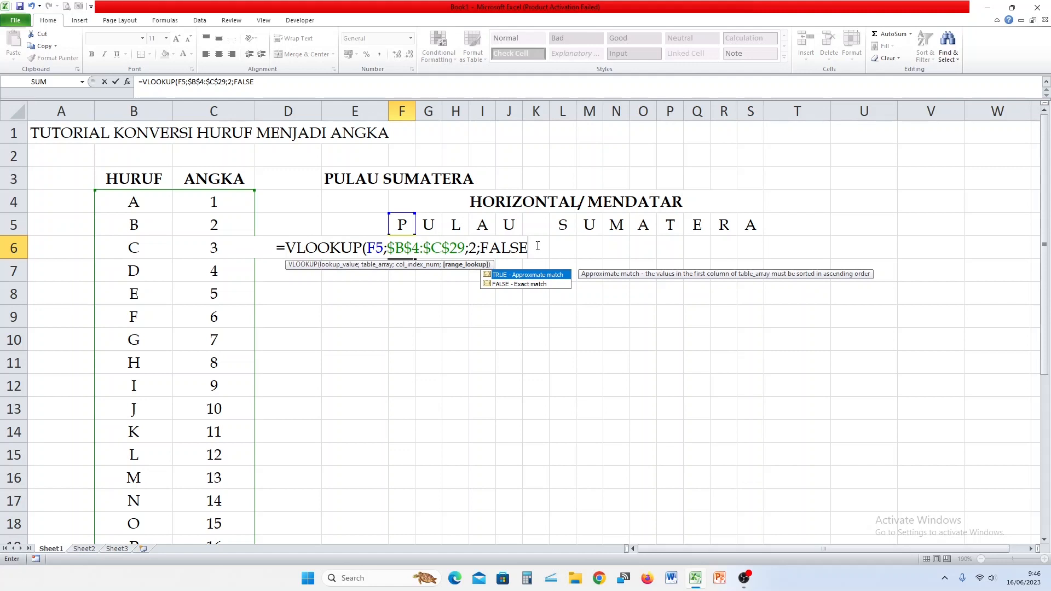
pyautogui.write(')')
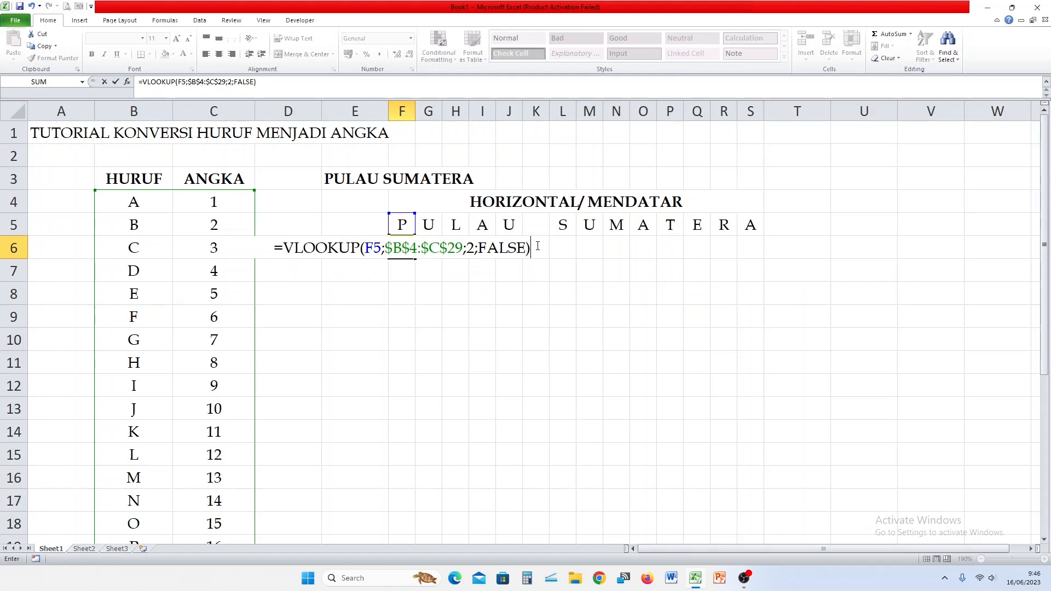
pyautogui.press('Return')
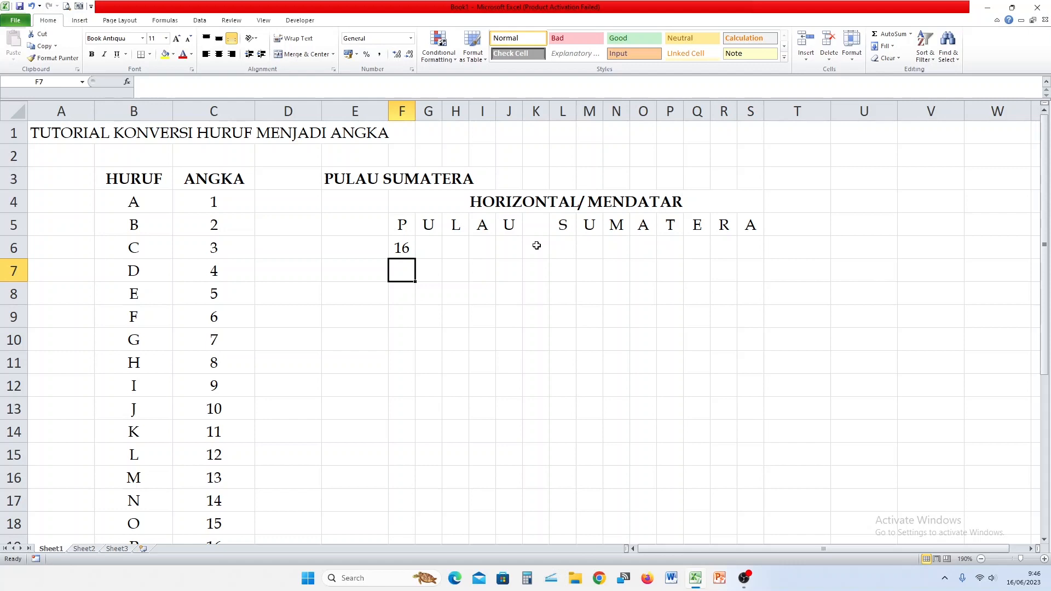
# Copy the F6 lookup across to S6 and shade the error cell K6 orange.
pyautogui.click(413, 247)
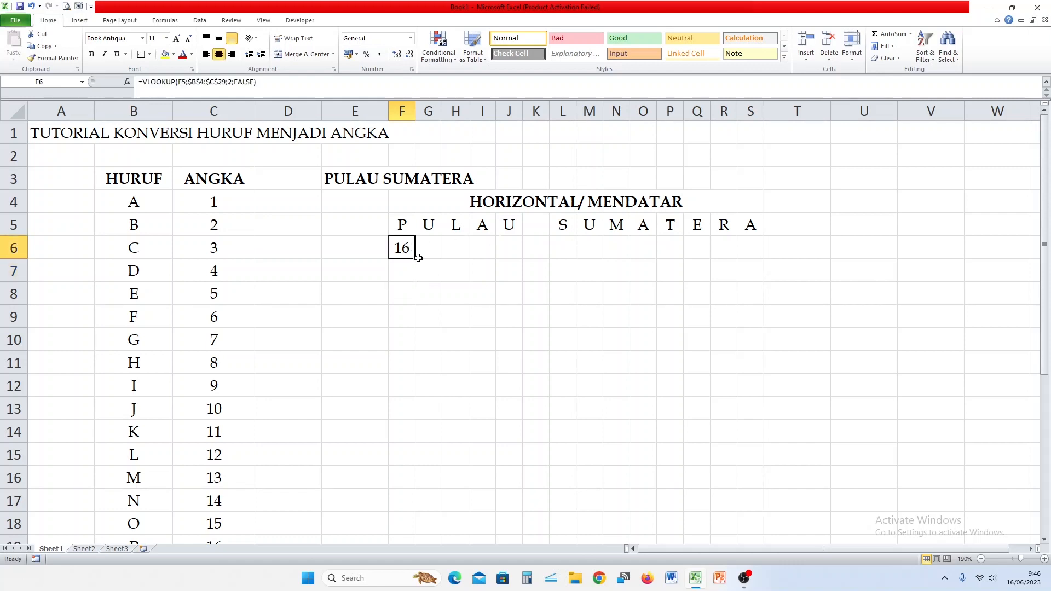
pyautogui.moveTo(415, 258); pyautogui.dragTo(761, 273)
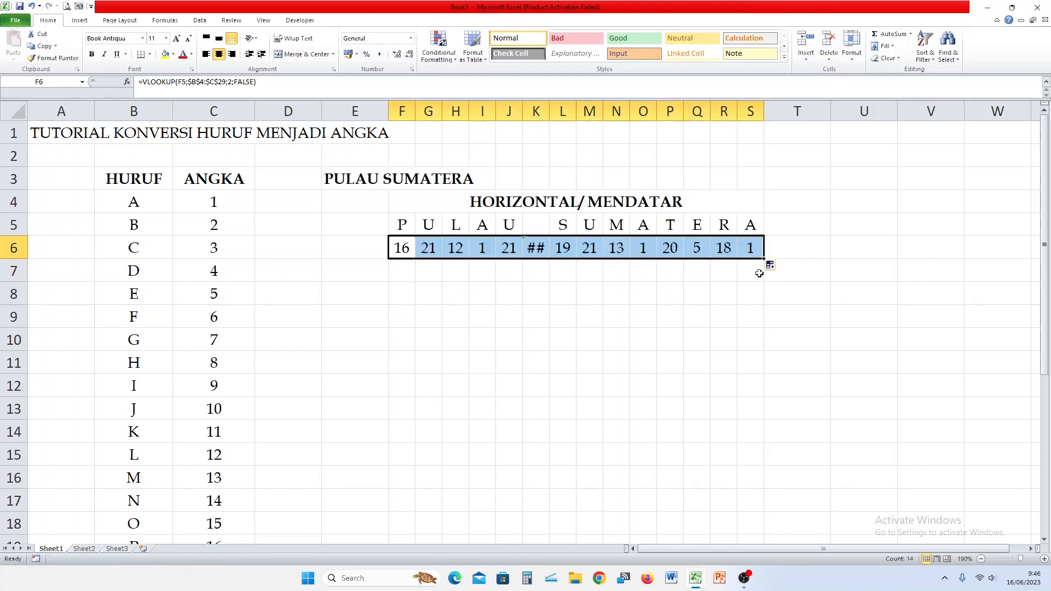
pyautogui.click(651, 294)
pyautogui.click(539, 249)
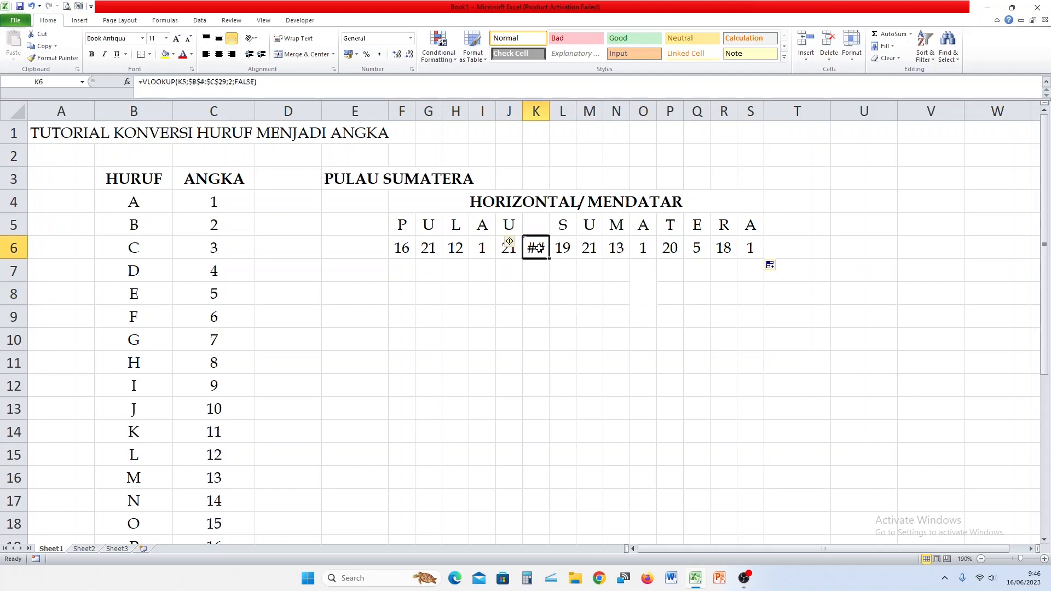
pyautogui.click(174, 55)
pyautogui.click(183, 134)
pyautogui.click(536, 338)
# Total row 6 in J3 with =SUM(F6:S6).
pyautogui.click(517, 181)
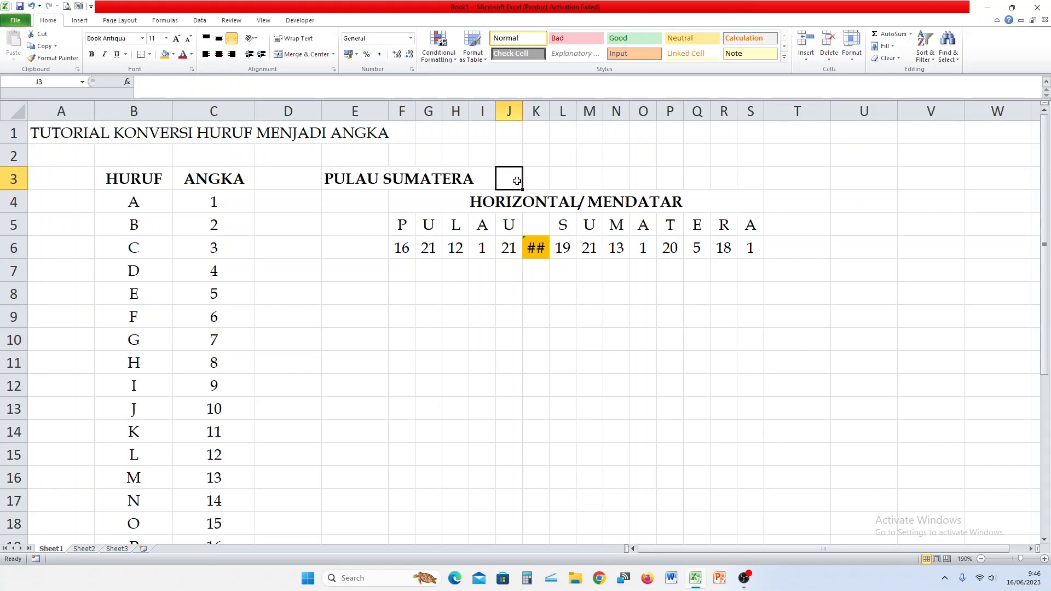
pyautogui.write('=')
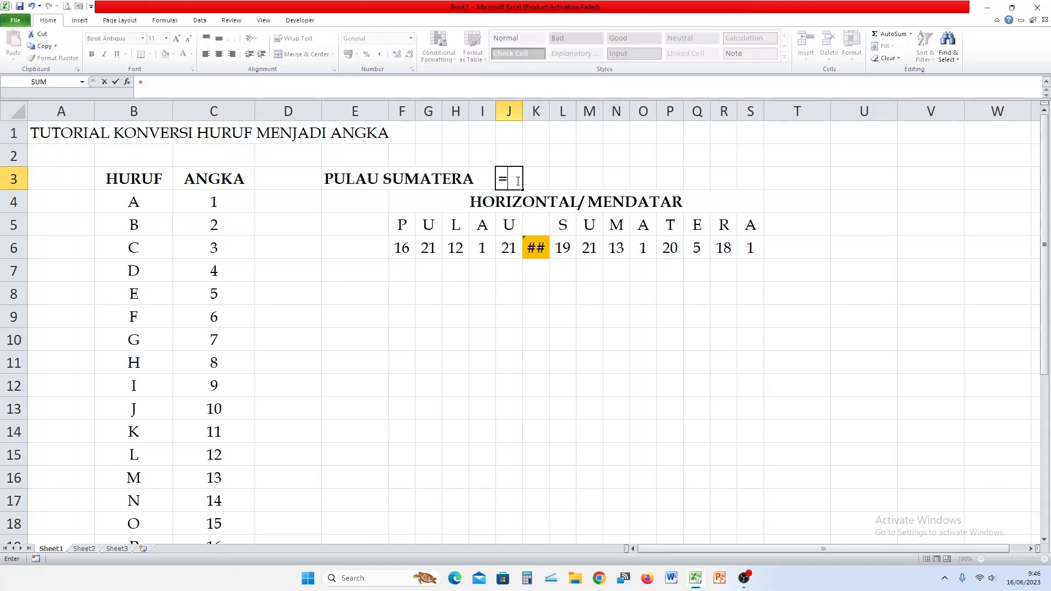
pyautogui.write('SUM(')
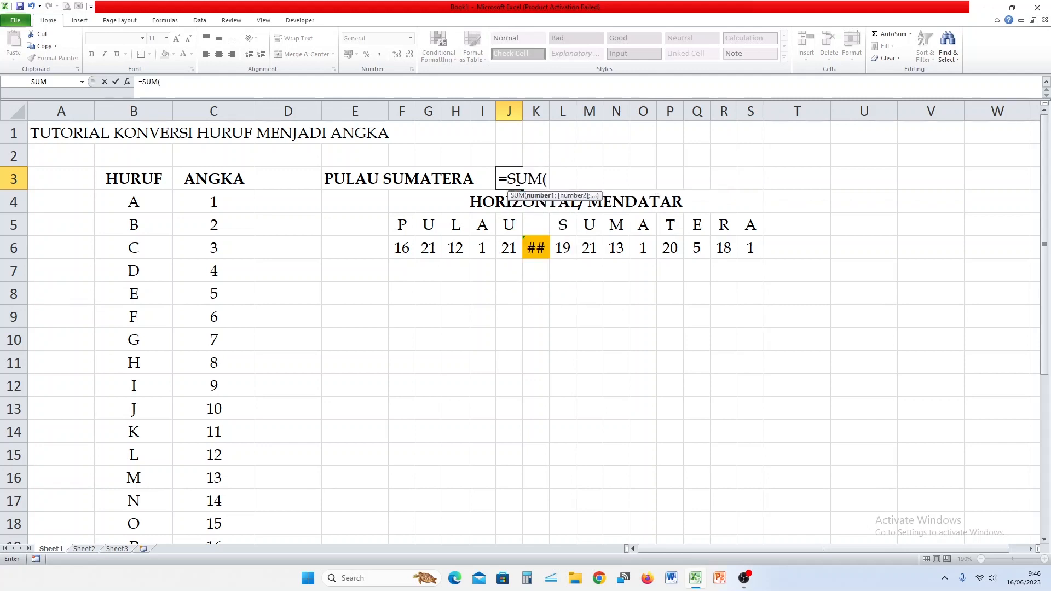
pyautogui.moveTo(403, 246); pyautogui.dragTo(746, 249)
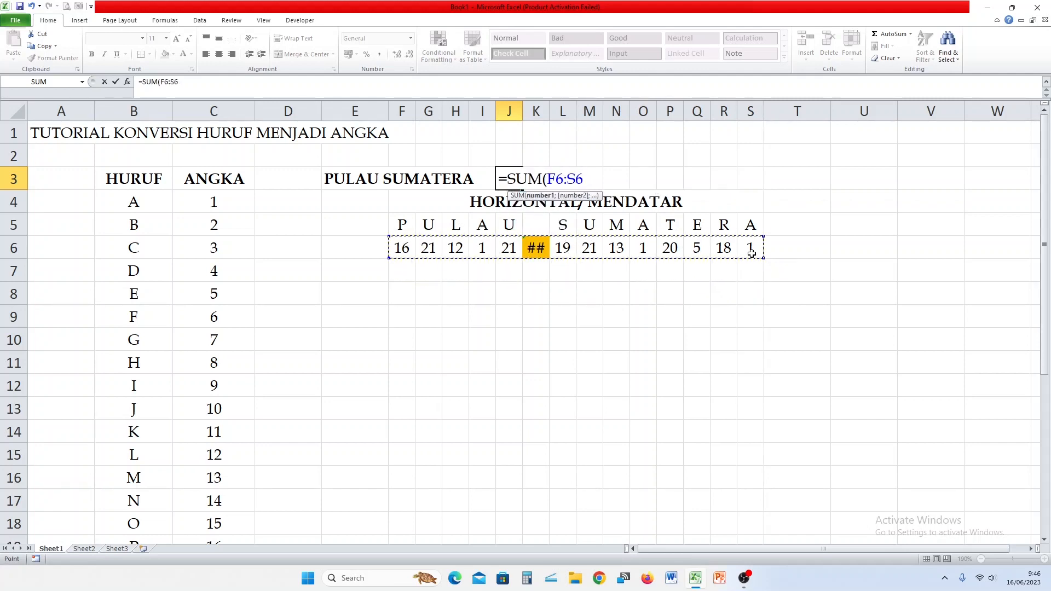
pyautogui.write(')')
pyautogui.press('Return')
pyautogui.press('Up')
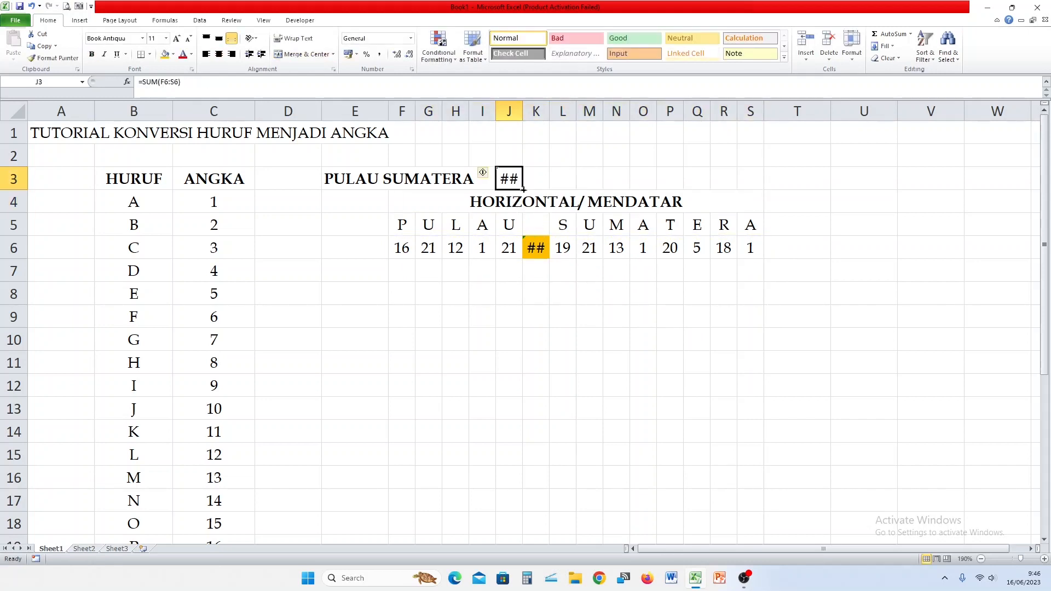
# Centre and bold the total in J3.
pyautogui.click(217, 56)
pyautogui.click(92, 56)
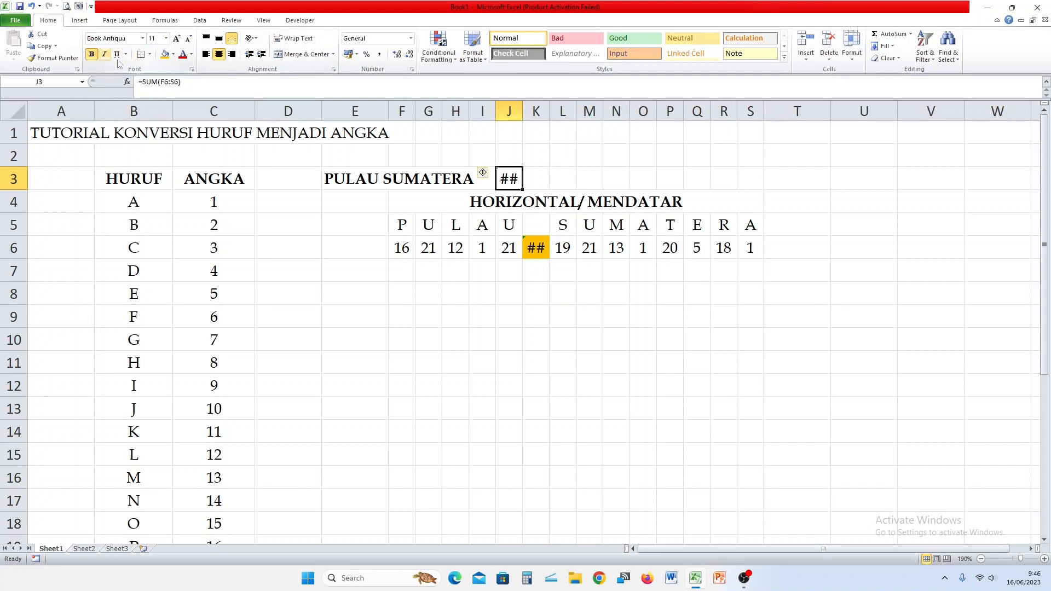
pyautogui.click(545, 287)
# Wrap F6's lookup in IFERROR(...;"") and copy it across row 6 to S6.
pyautogui.click(541, 247)
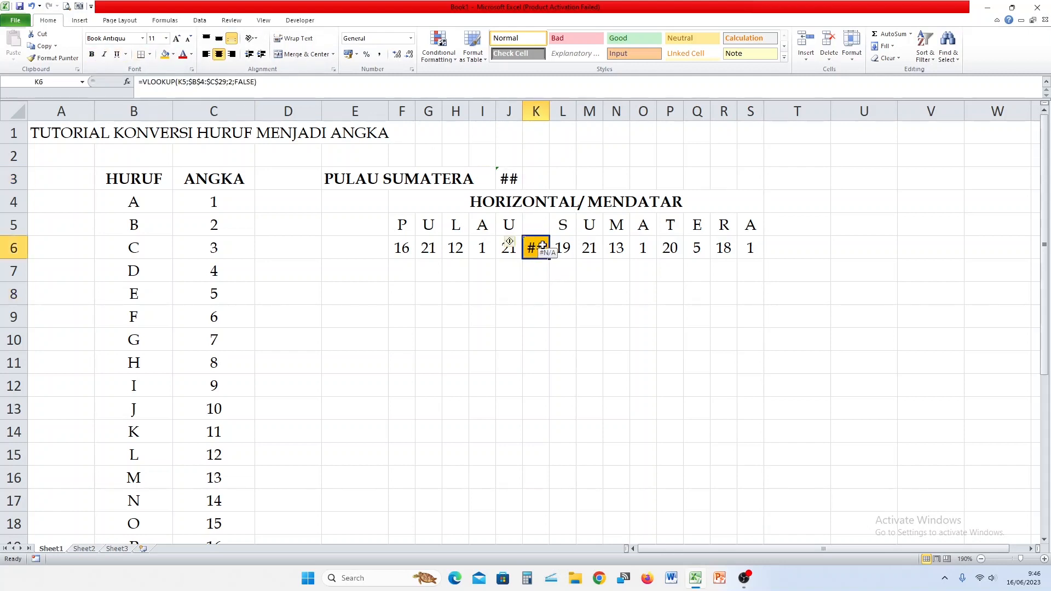
pyautogui.doubleClick(407, 251)
pyautogui.click(288, 247)
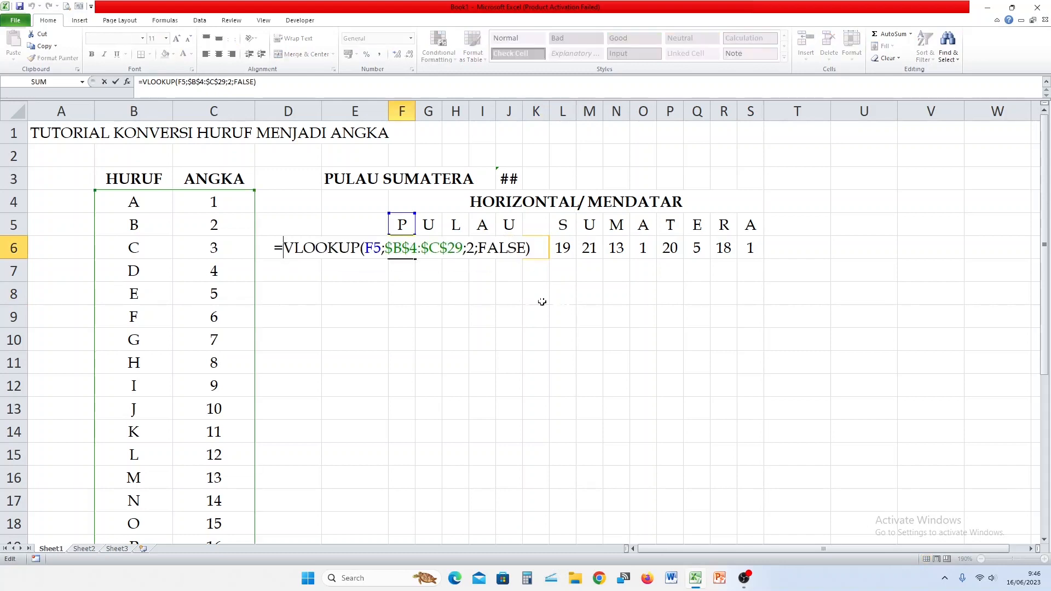
pyautogui.write('IF')
pyautogui.write('ERRO')
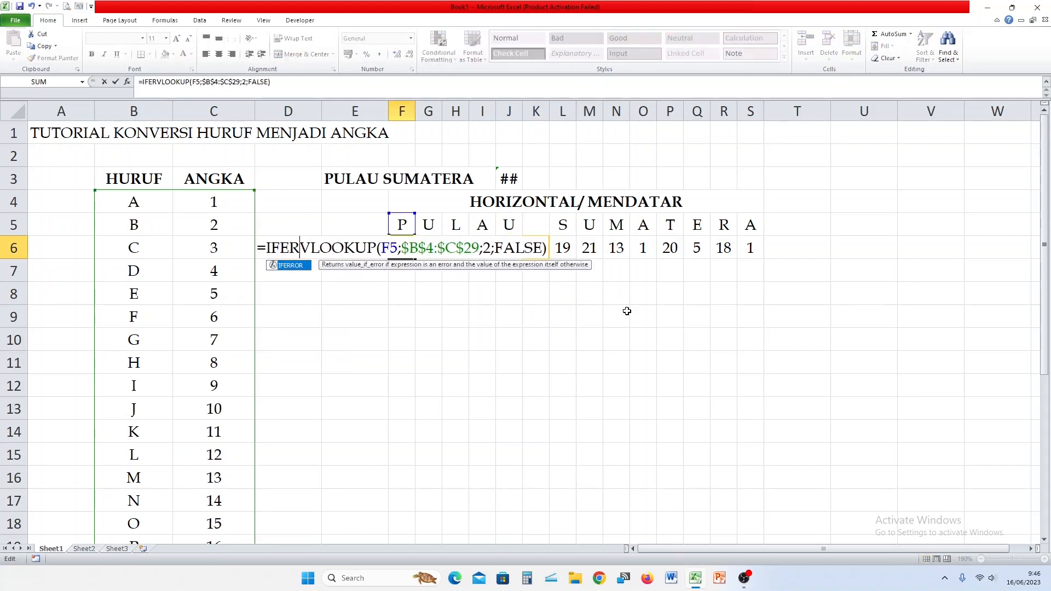
pyautogui.write('R')
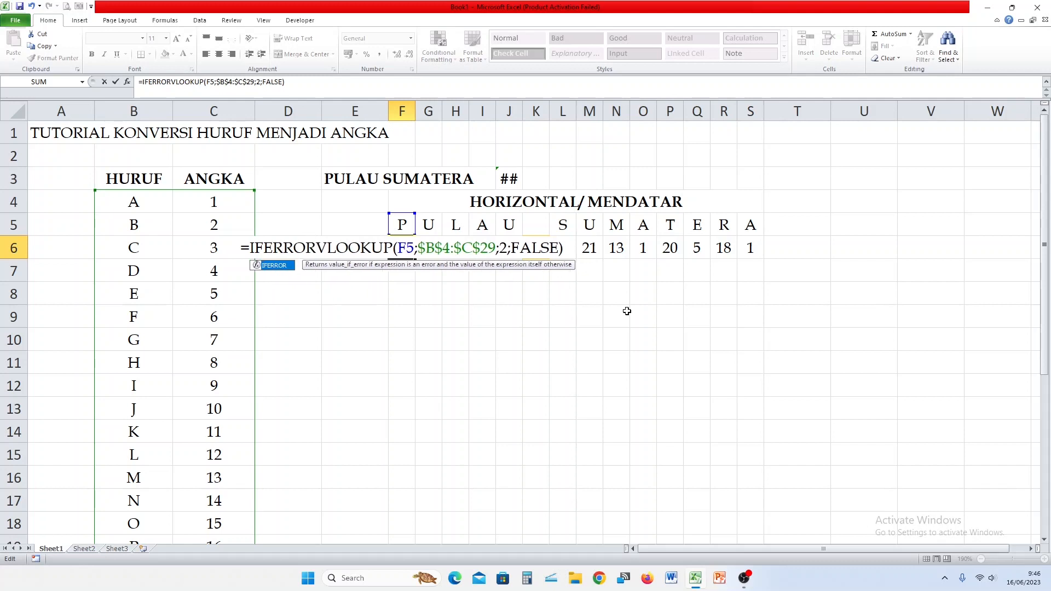
pyautogui.write('(')
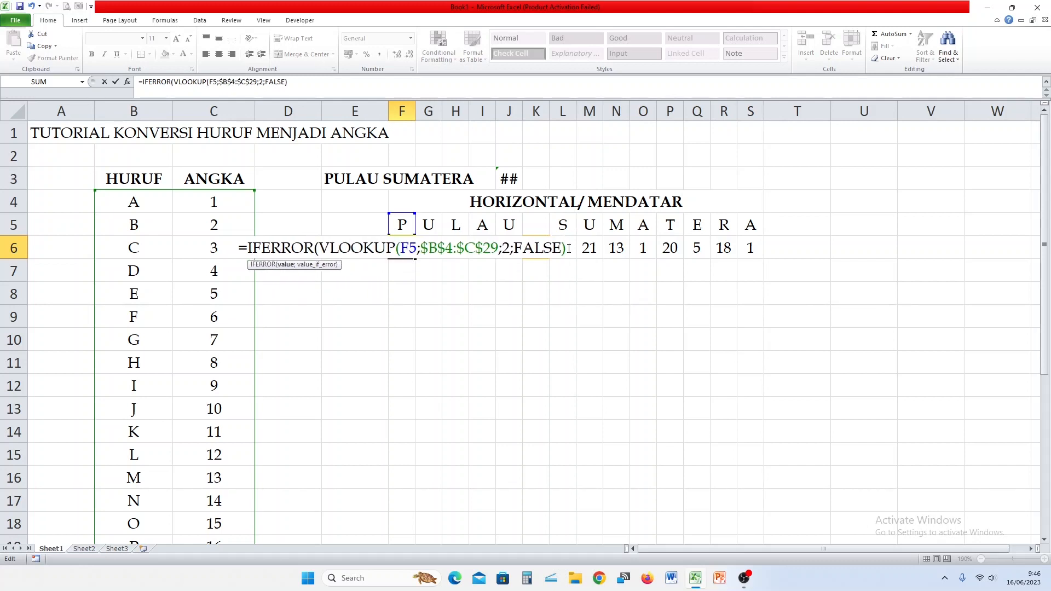
pyautogui.write(';')
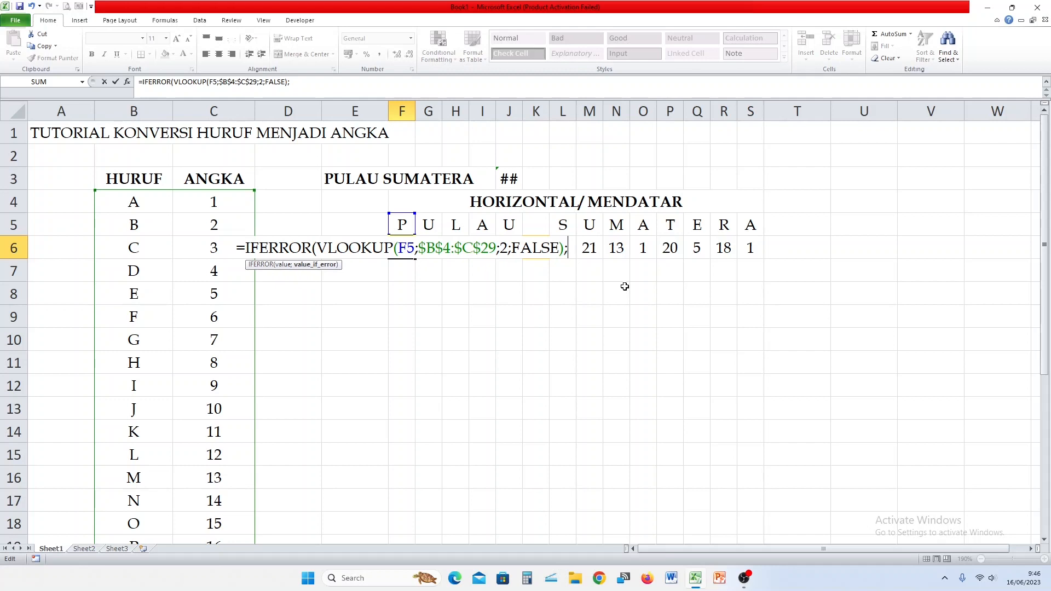
pyautogui.write('"")')
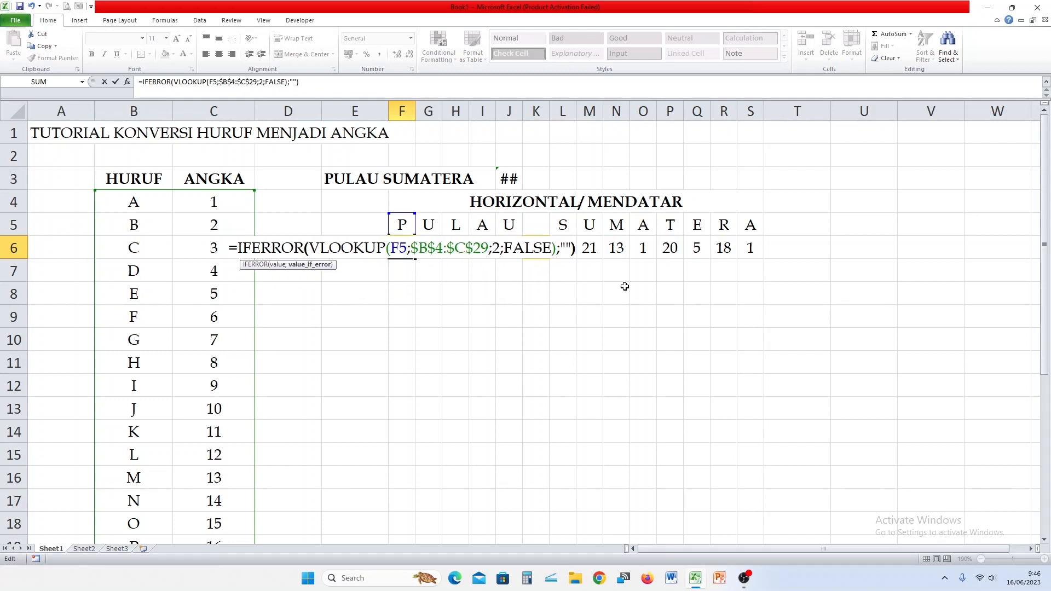
pyautogui.press('Return')
pyautogui.click(407, 255)
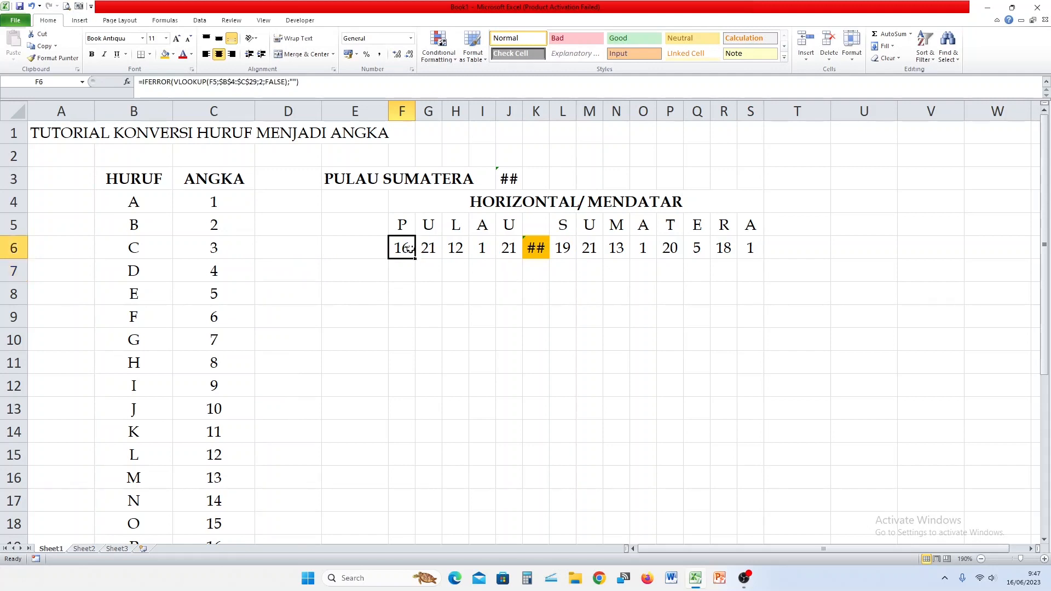
pyautogui.moveTo(415, 259); pyautogui.dragTo(762, 273)
# Bold J3 and set its alignment in Format Cells so the total 169 displays.
pyautogui.click(513, 184)
pyautogui.hotkey('ctrl', 'b')
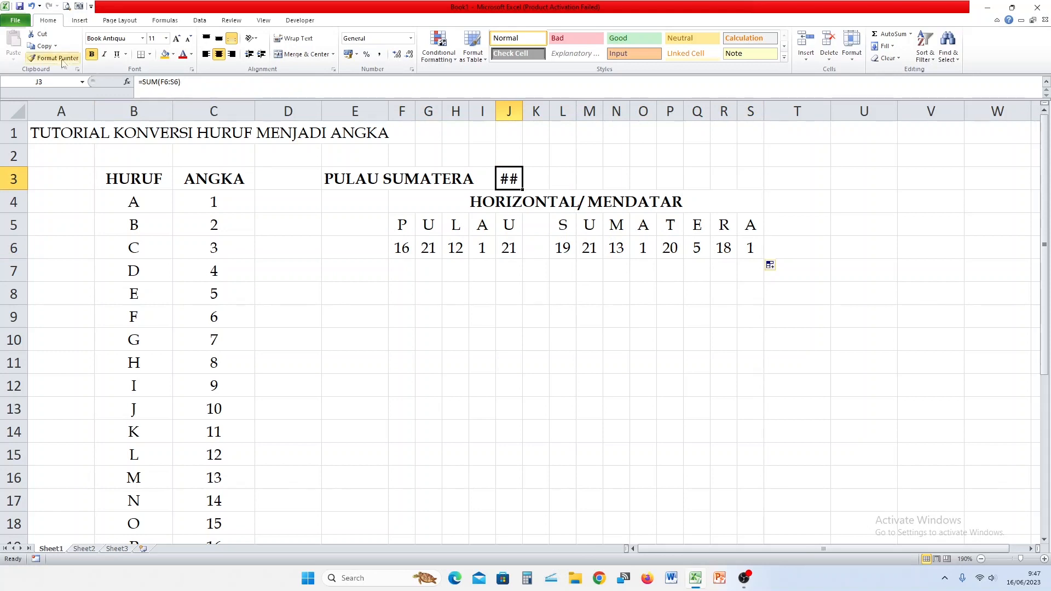
pyautogui.hotkey('ctrl', '1')
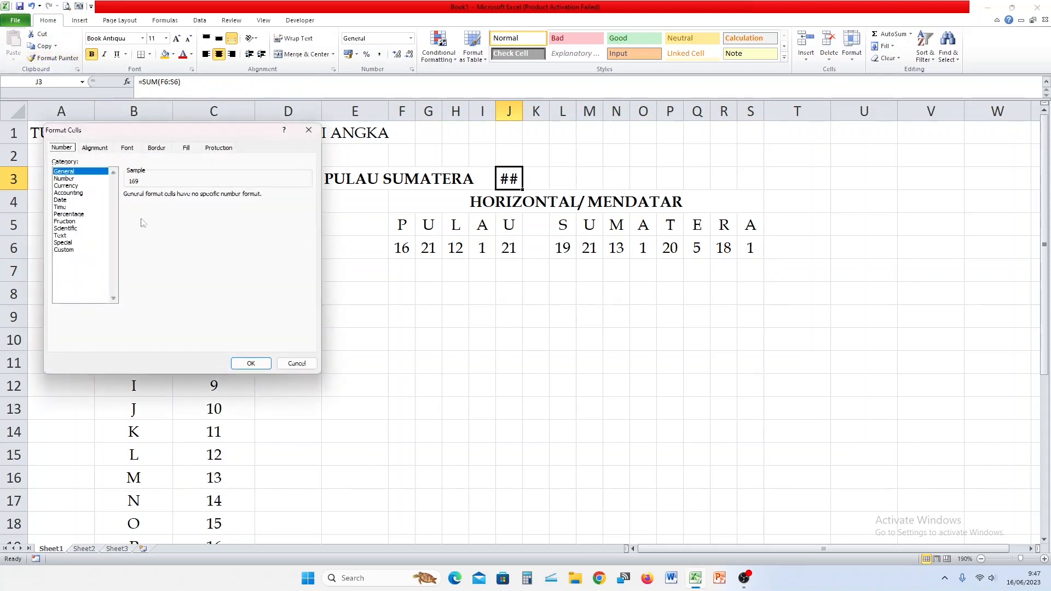
pyautogui.click(96, 148)
pyautogui.click(86, 205)
pyautogui.click(82, 221)
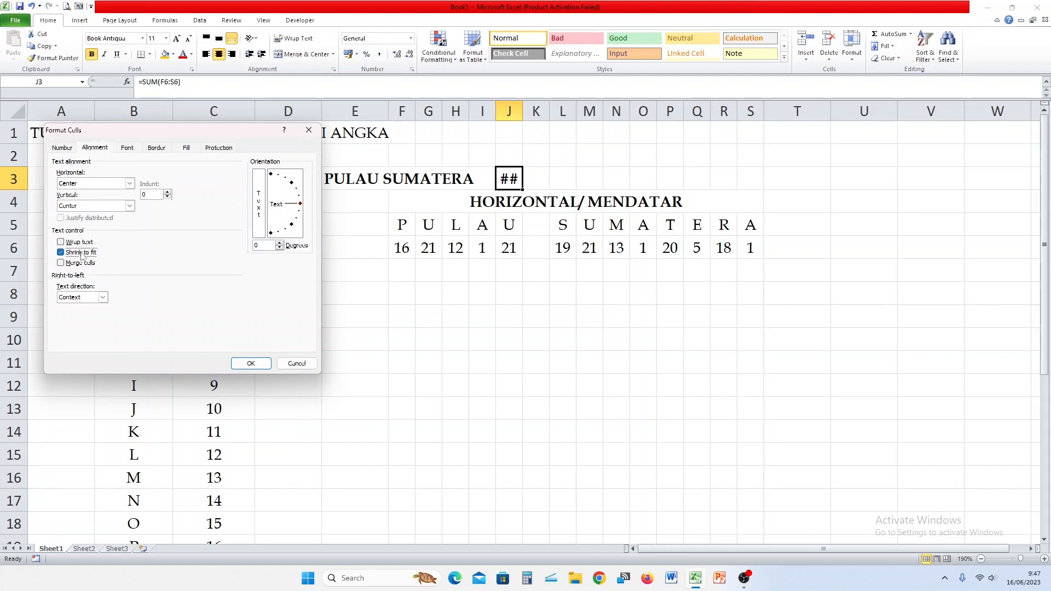
pyautogui.click(251, 364)
pyautogui.click(483, 383)
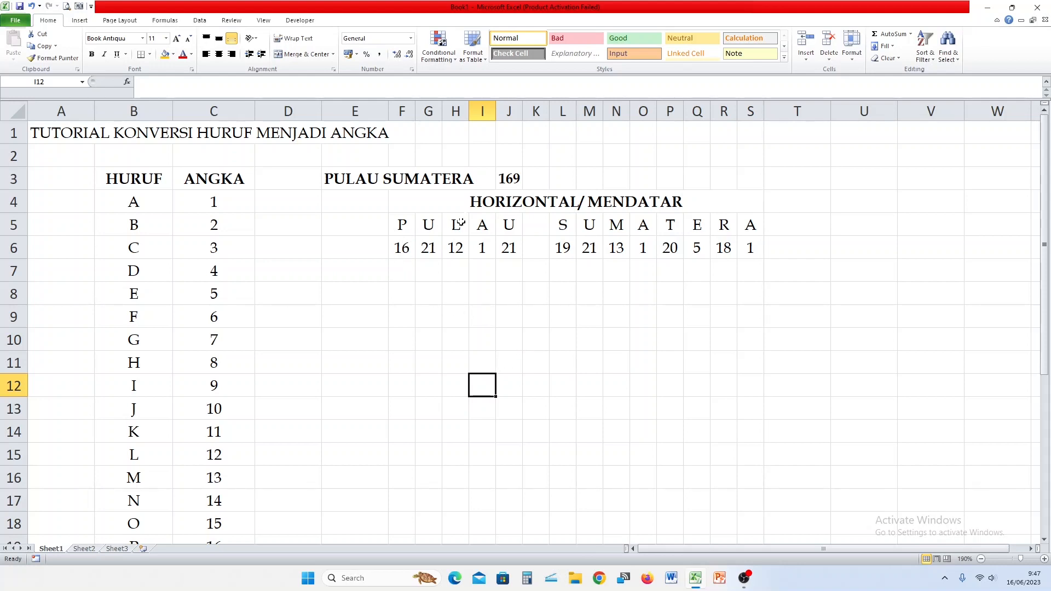
pyautogui.click(475, 203)
# Copy the horizontal heading to row 8 and retype it as VERTIKAL/ MENURUN.
pyautogui.hotkey('ctrl', 'c')
pyautogui.click(408, 297)
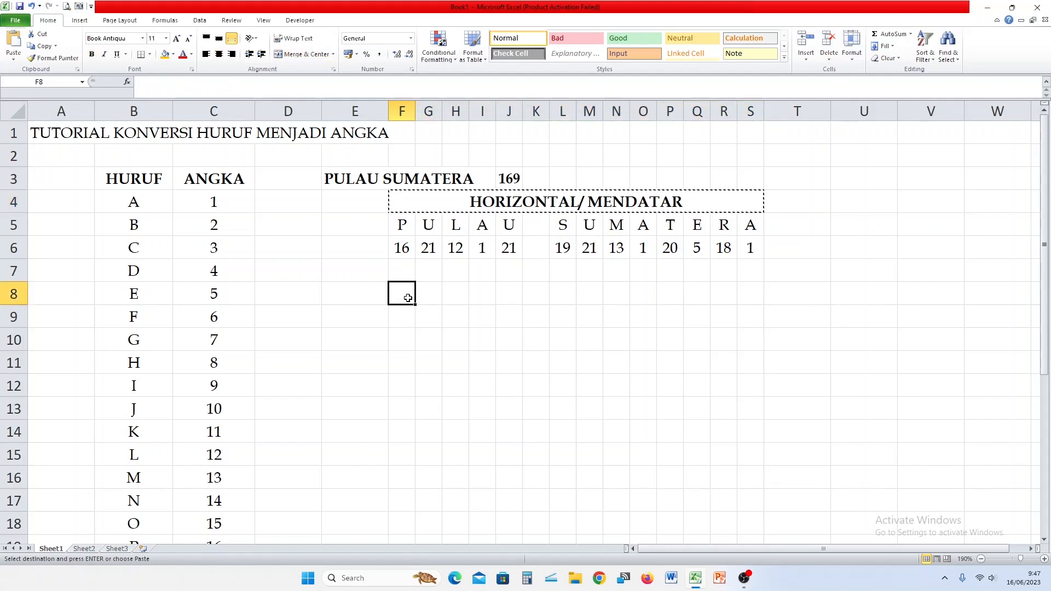
pyautogui.press('Return')
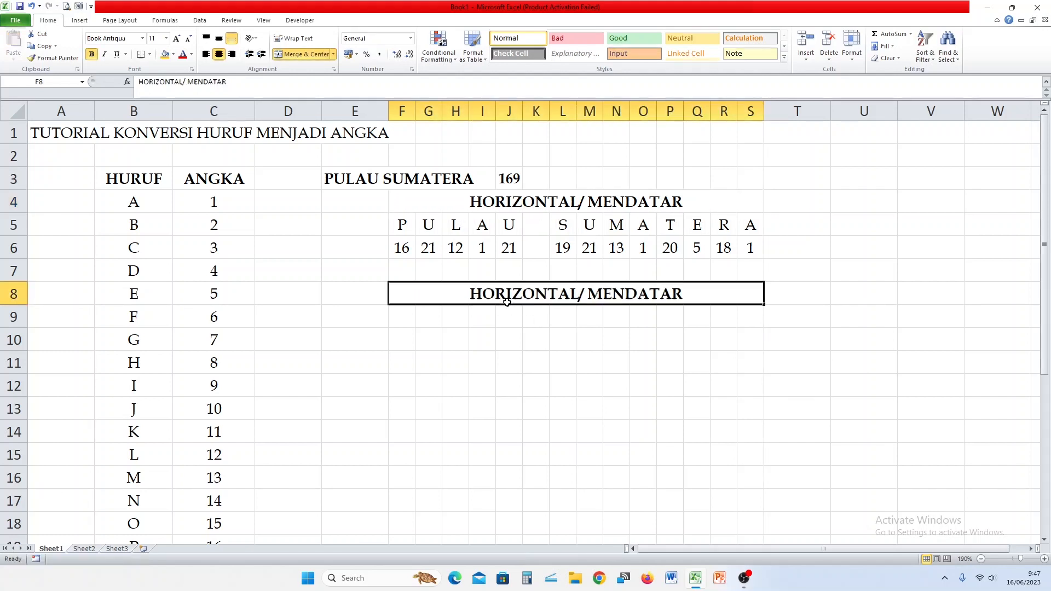
pyautogui.write('VERTIKAL/ MENURUN')
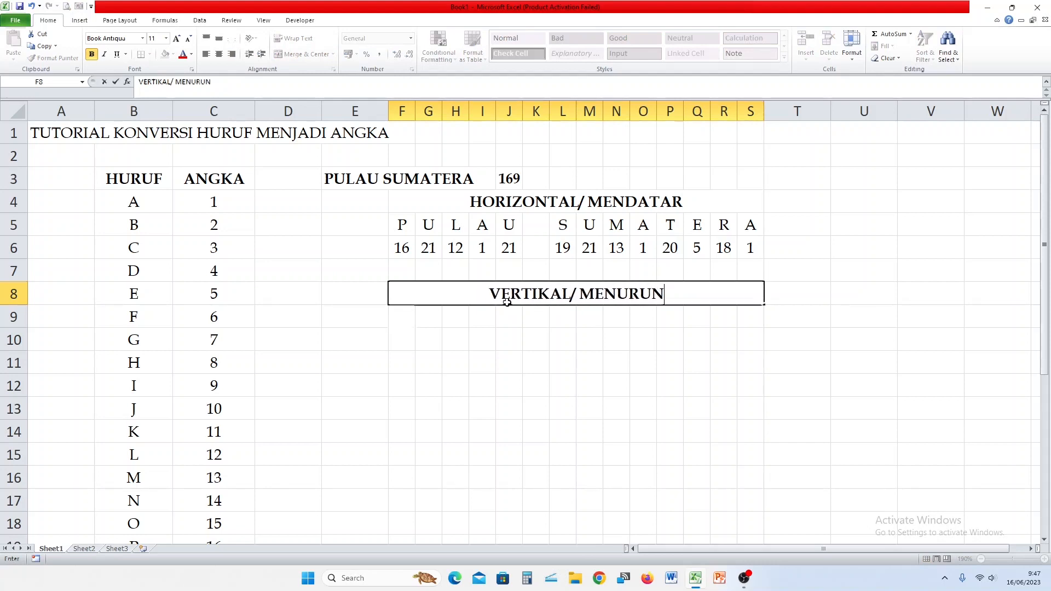
pyautogui.press('Return')
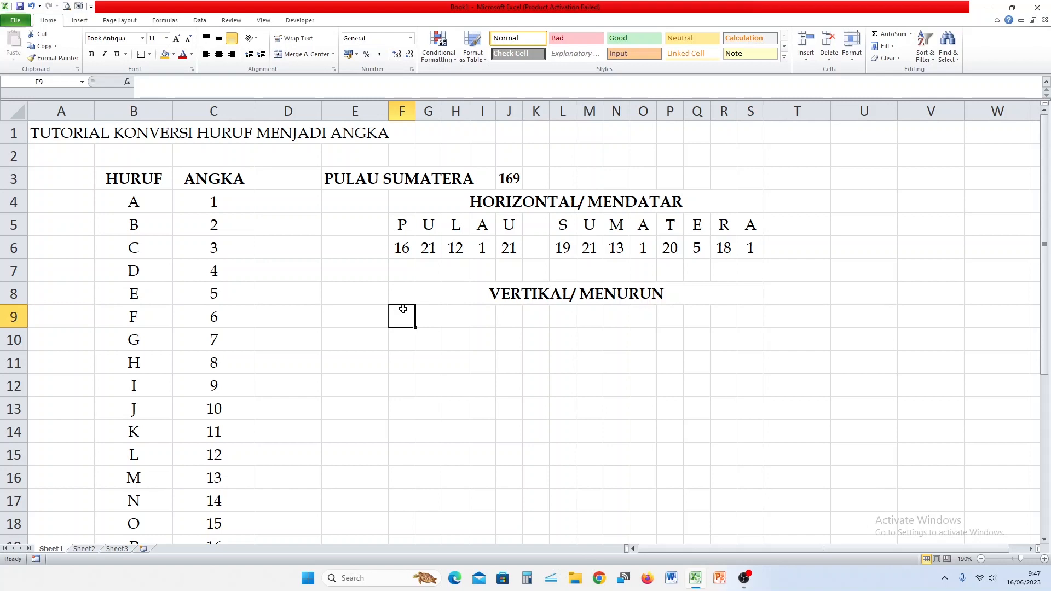
# Enter =MID($E$3;ROW(B1);1) in F9 to show the first letter, P.
pyautogui.write('=MID(')
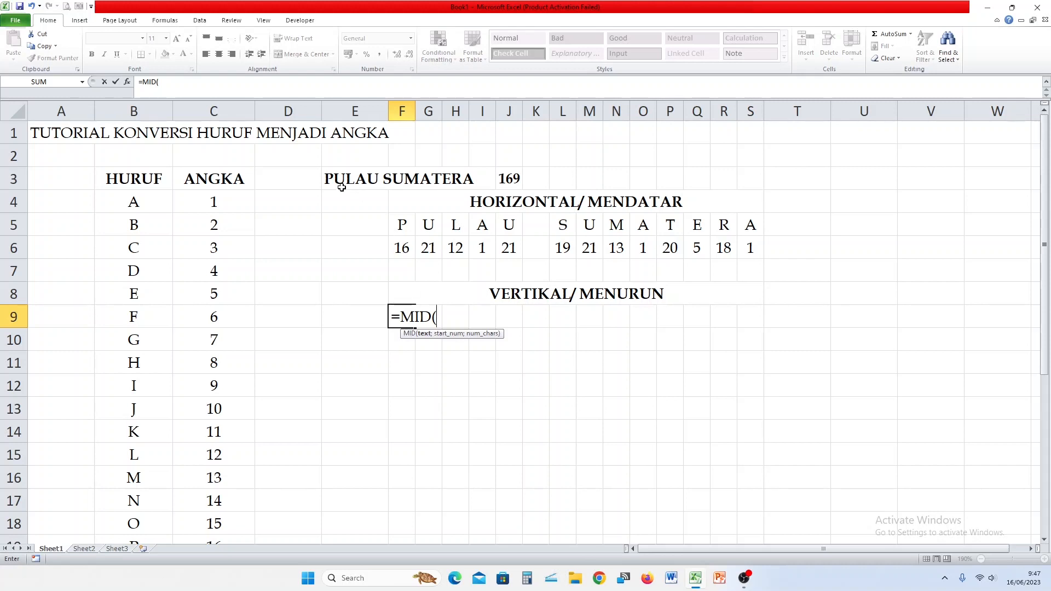
pyautogui.click(326, 179)
pyautogui.press('F4')
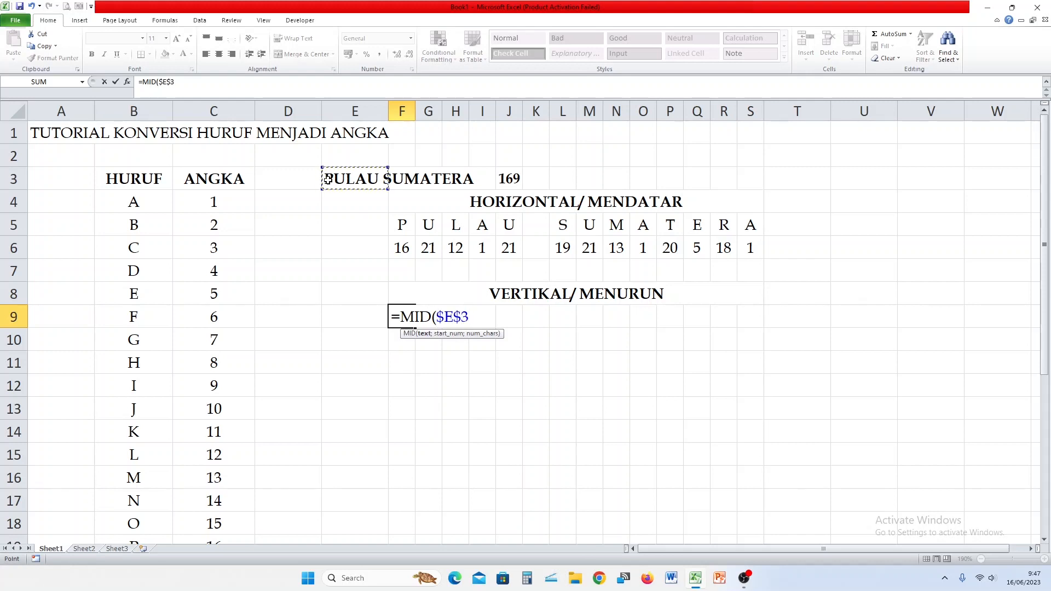
pyautogui.write(';ROW')
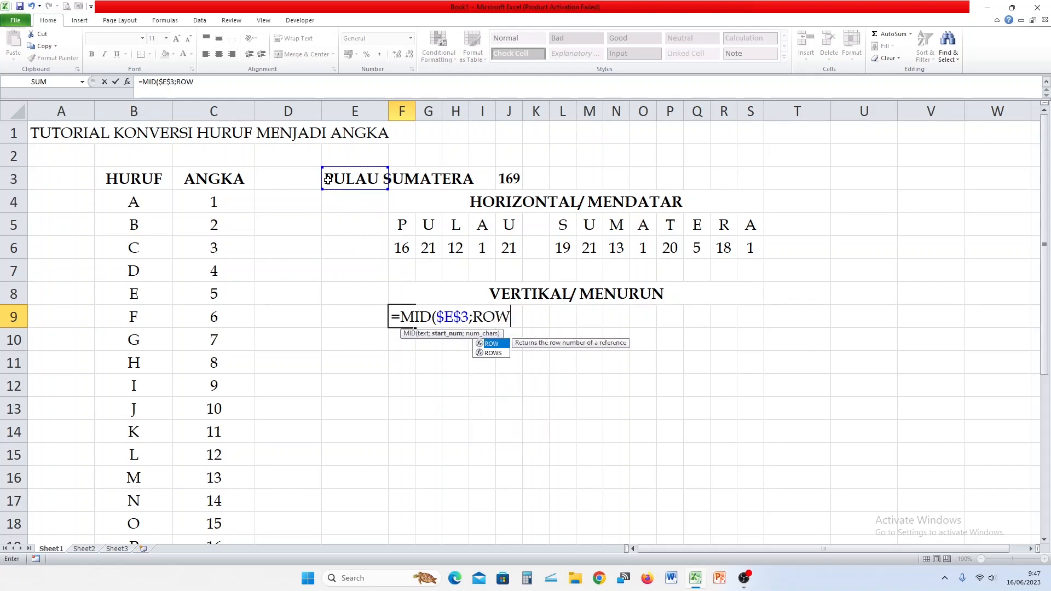
pyautogui.write('(')
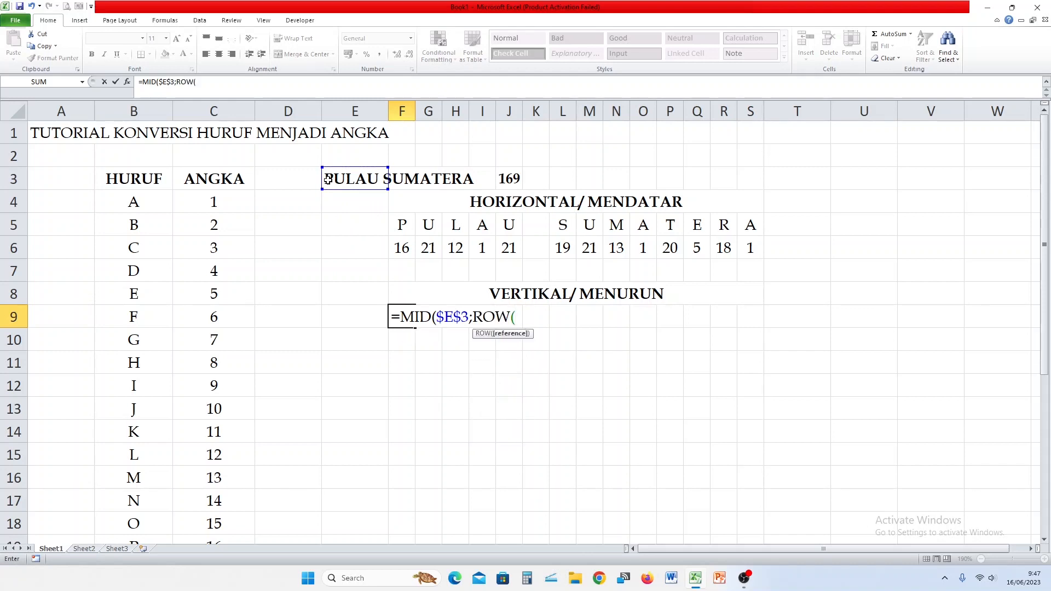
pyautogui.click(148, 128)
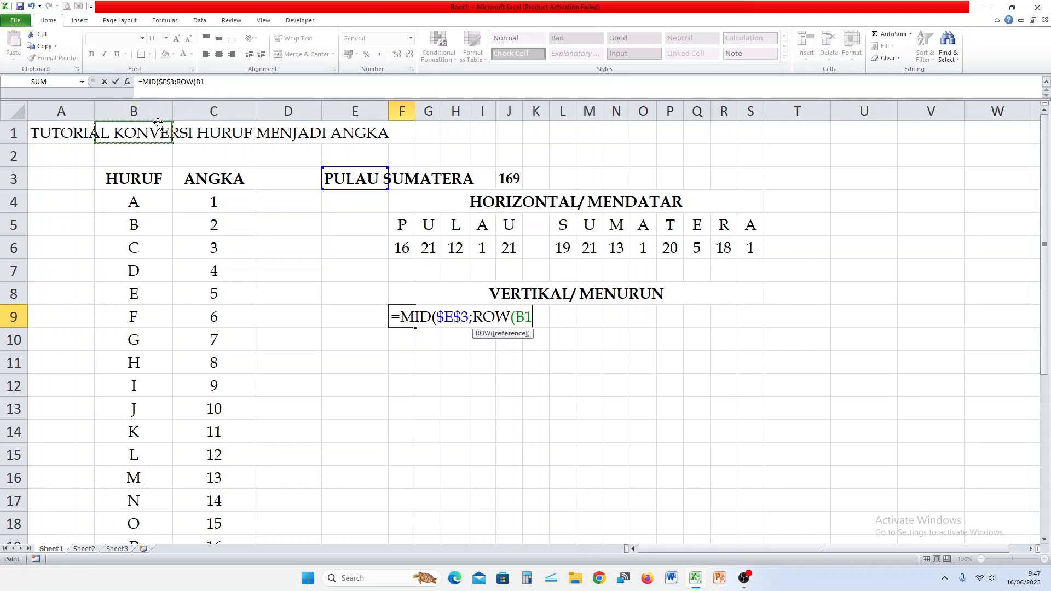
pyautogui.write(');1)')
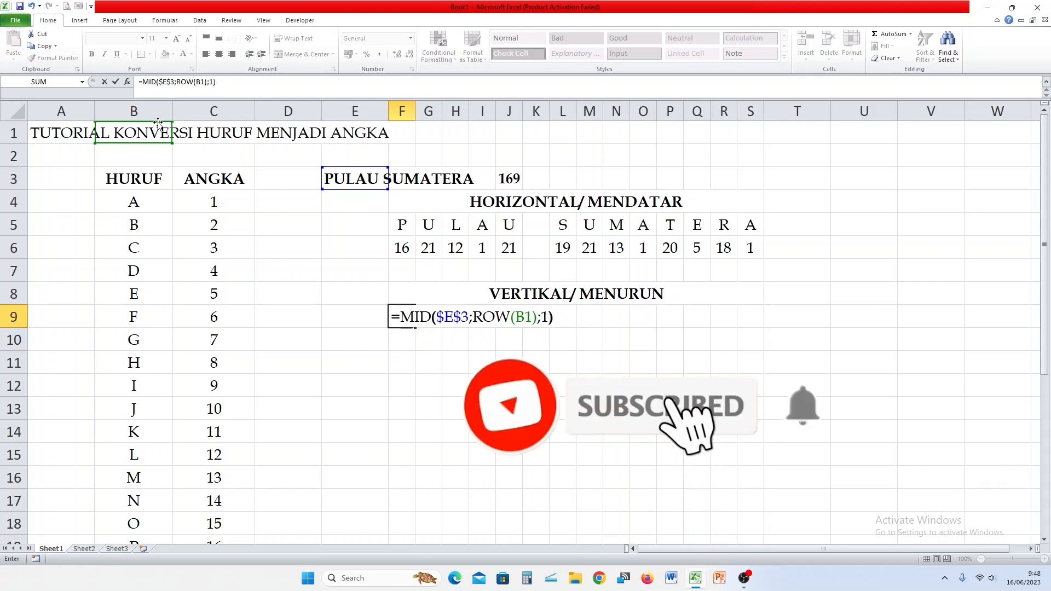
pyautogui.press('Return')
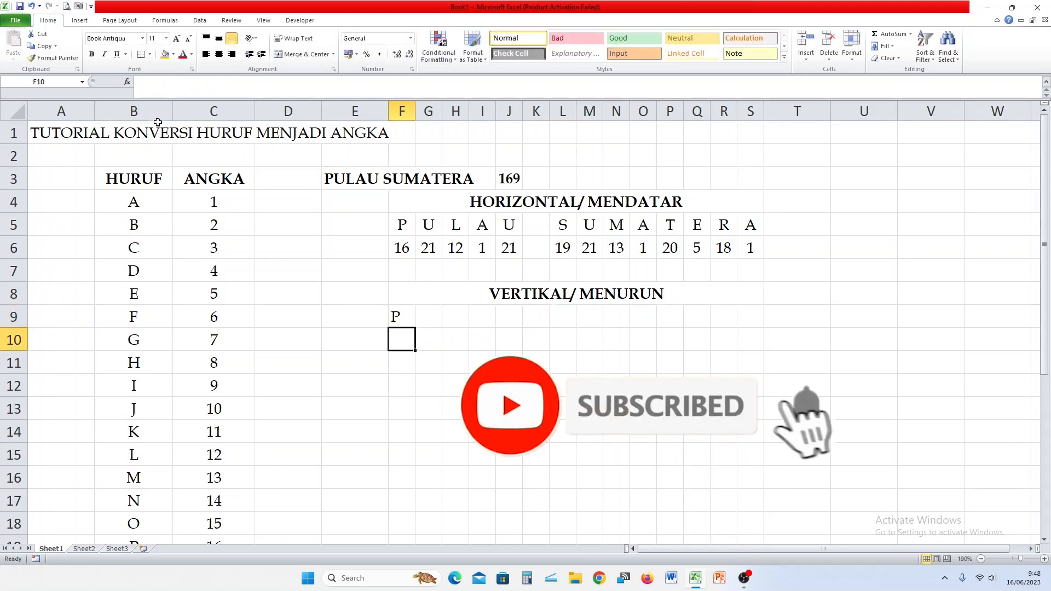
# Fill the MID formula down to F22 and center the letters in columns F and G.
pyautogui.click(406, 316)
pyautogui.scroll(-1, 432, 307)
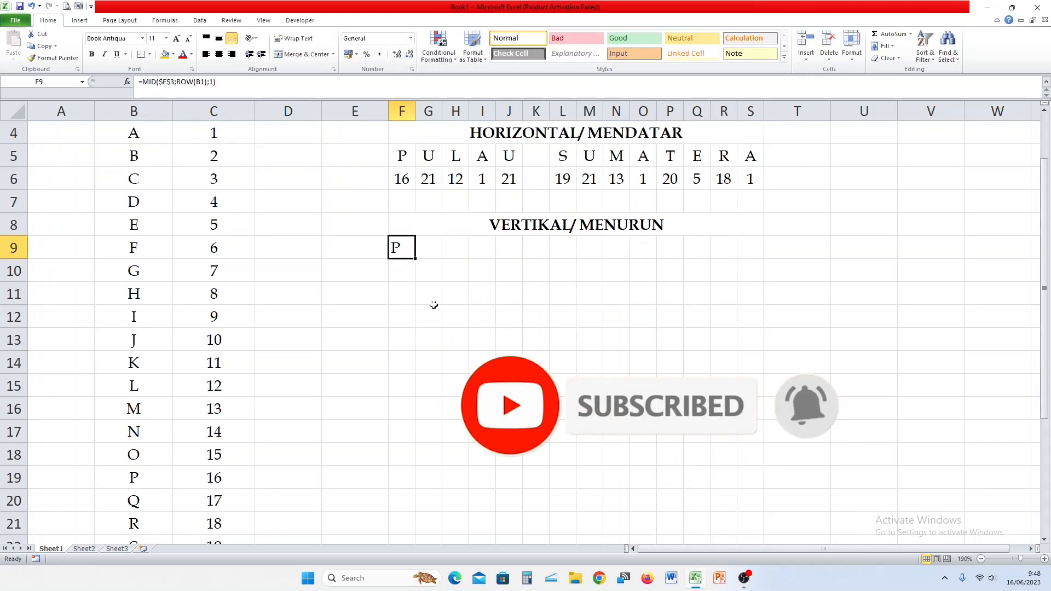
pyautogui.moveTo(417, 261); pyautogui.dragTo(413, 464)
pyautogui.scroll(-3, 421, 361)
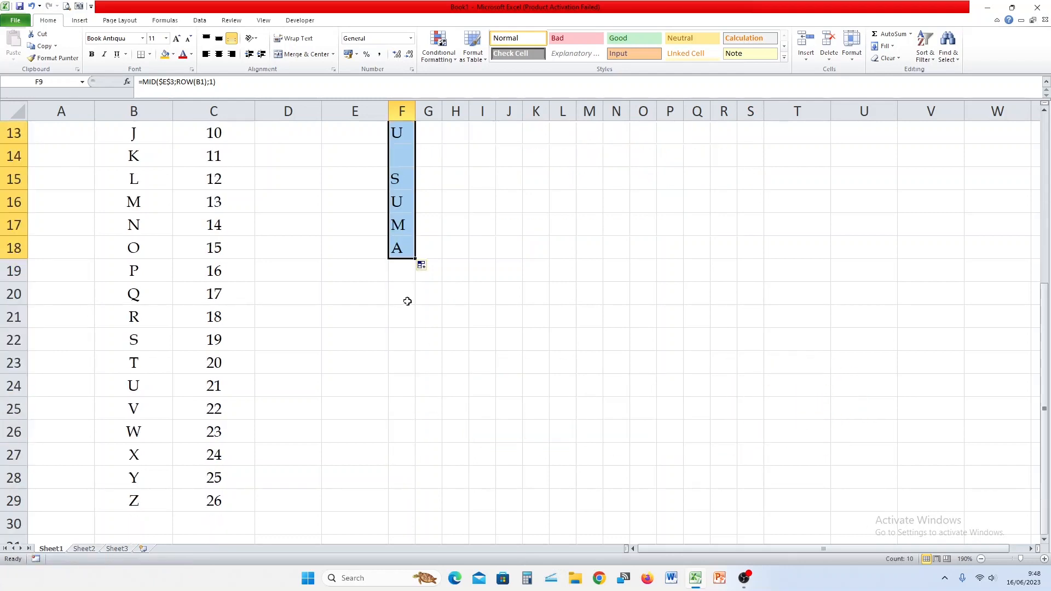
pyautogui.moveTo(417, 260); pyautogui.dragTo(417, 345)
pyautogui.scroll(4, 478, 321)
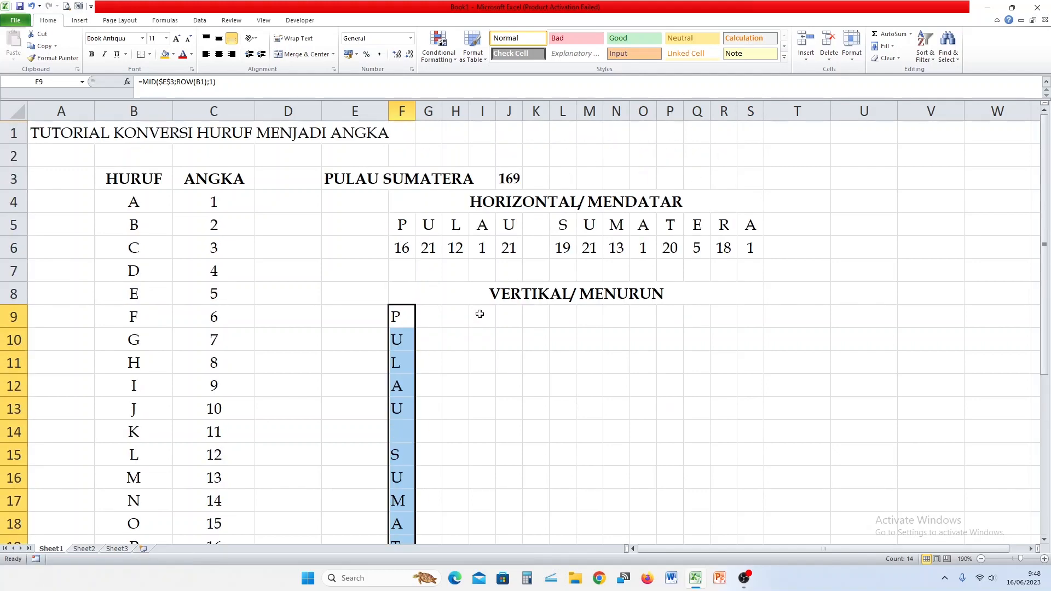
pyautogui.scroll(-1, 480, 316)
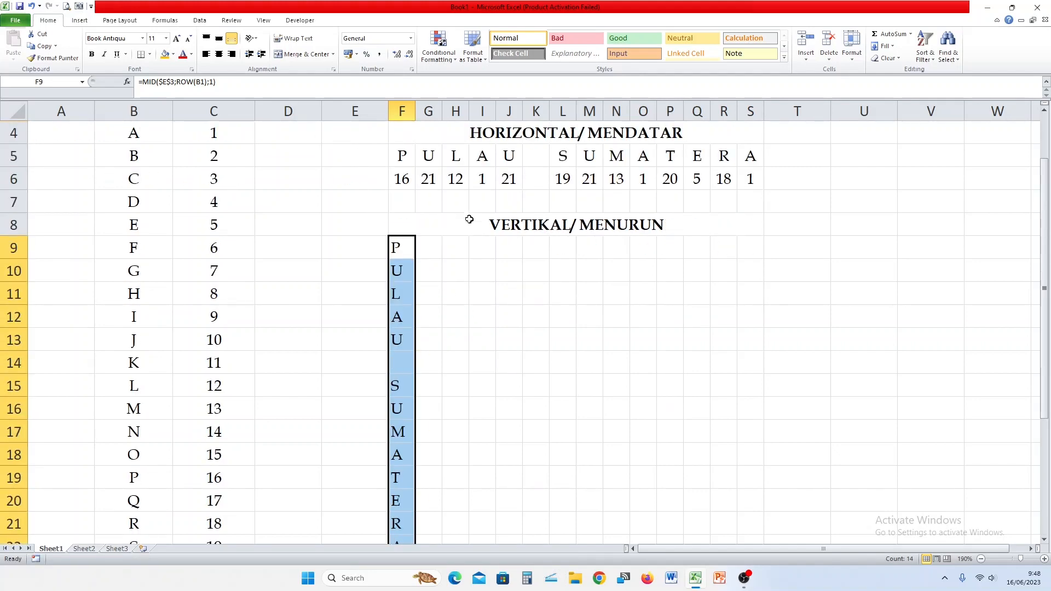
pyautogui.hotkey('shift', 'Right')
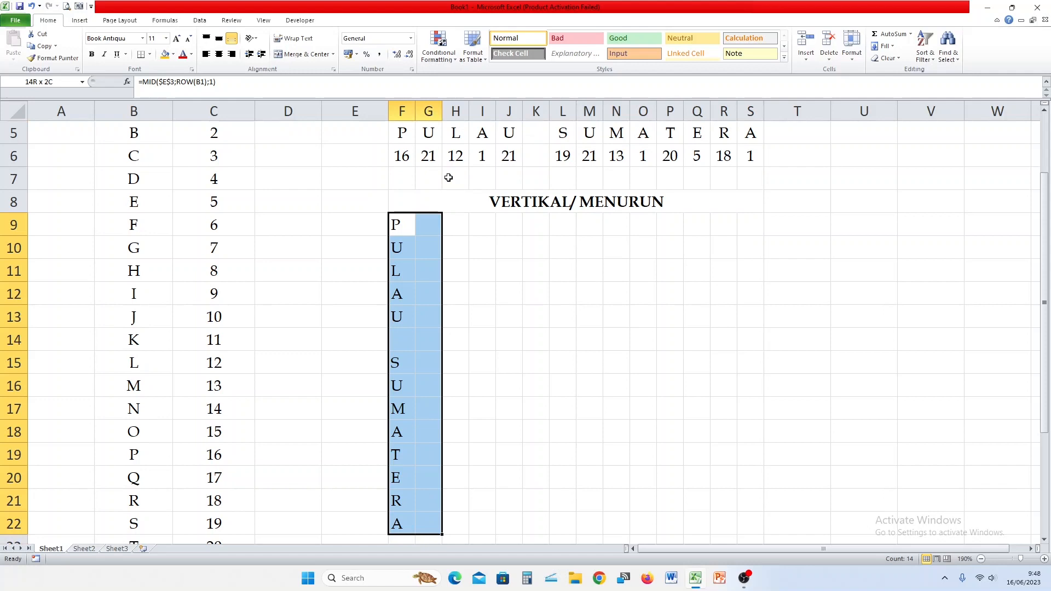
pyautogui.click(218, 55)
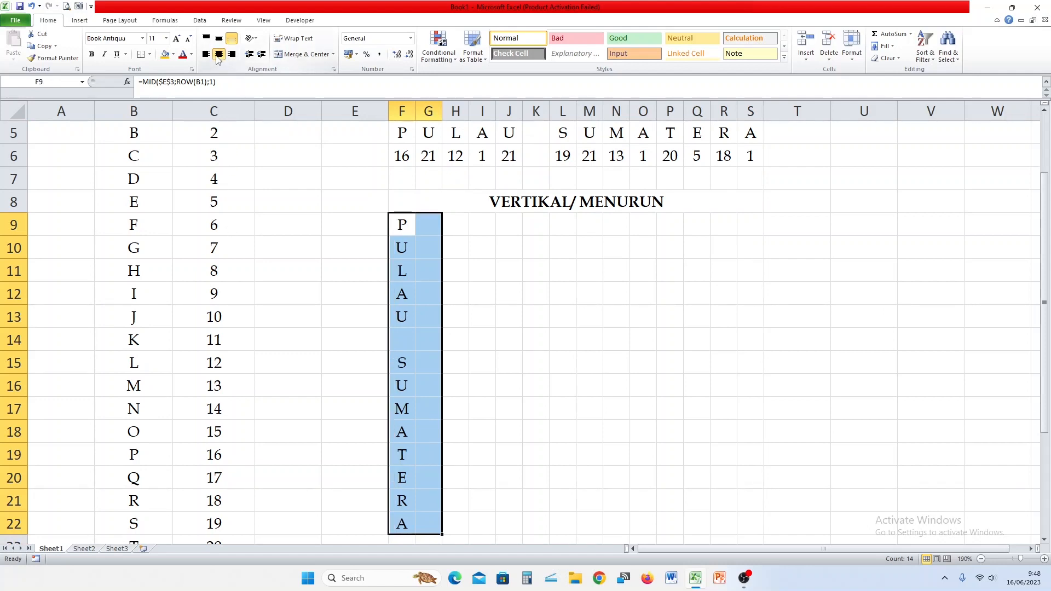
pyautogui.click(561, 285)
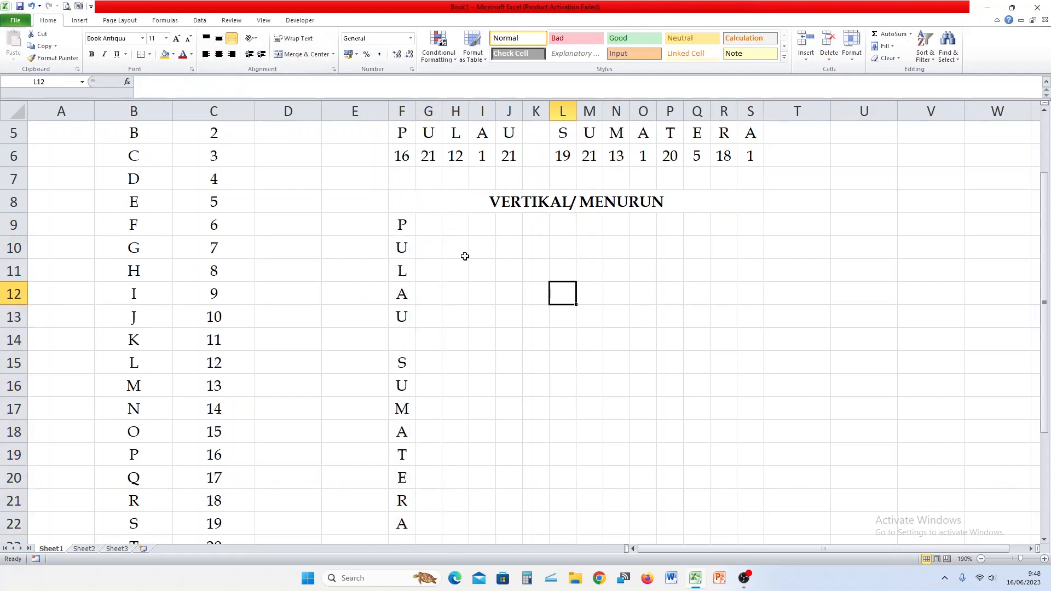
pyautogui.scroll(1, 465, 256)
# Enter =IFERROR(VLOOKUP(F9;$B$4:$C$29;2;FALSE);"") in G9 to get the first letter's number.
pyautogui.click(434, 293)
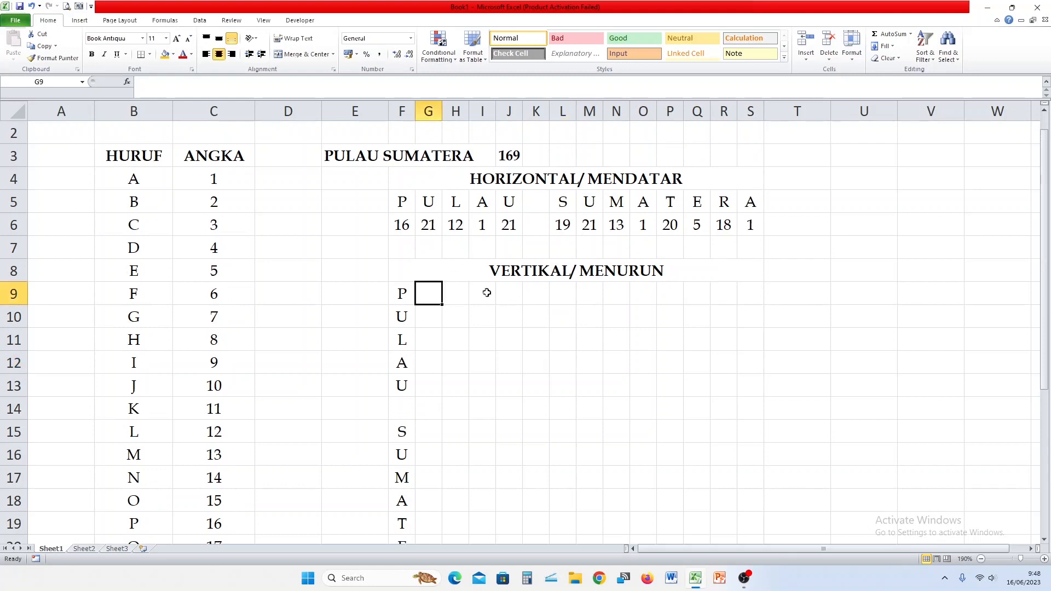
pyautogui.write('=IF')
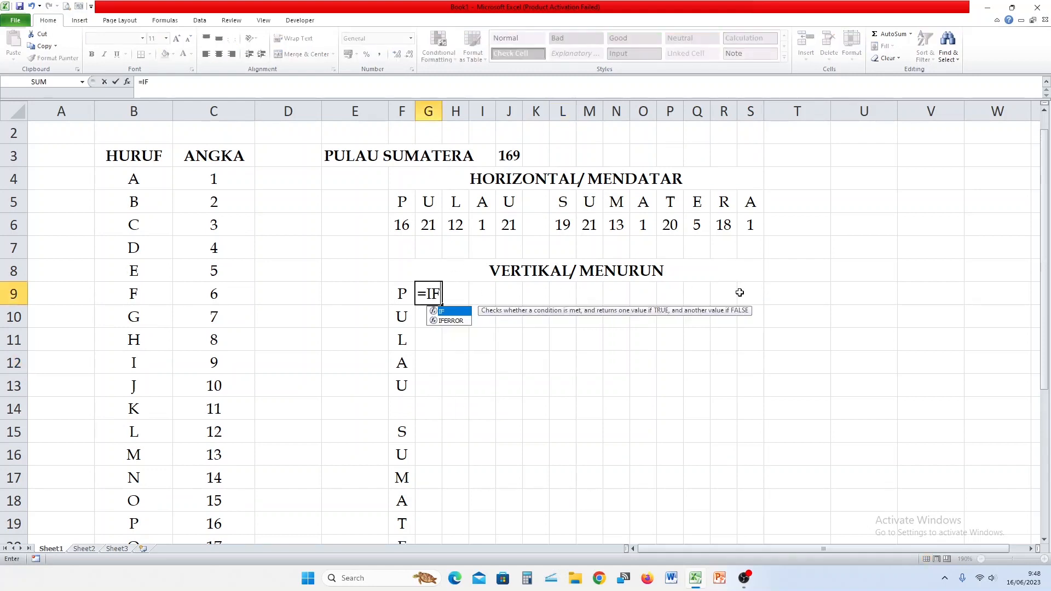
pyautogui.write('ERROR')
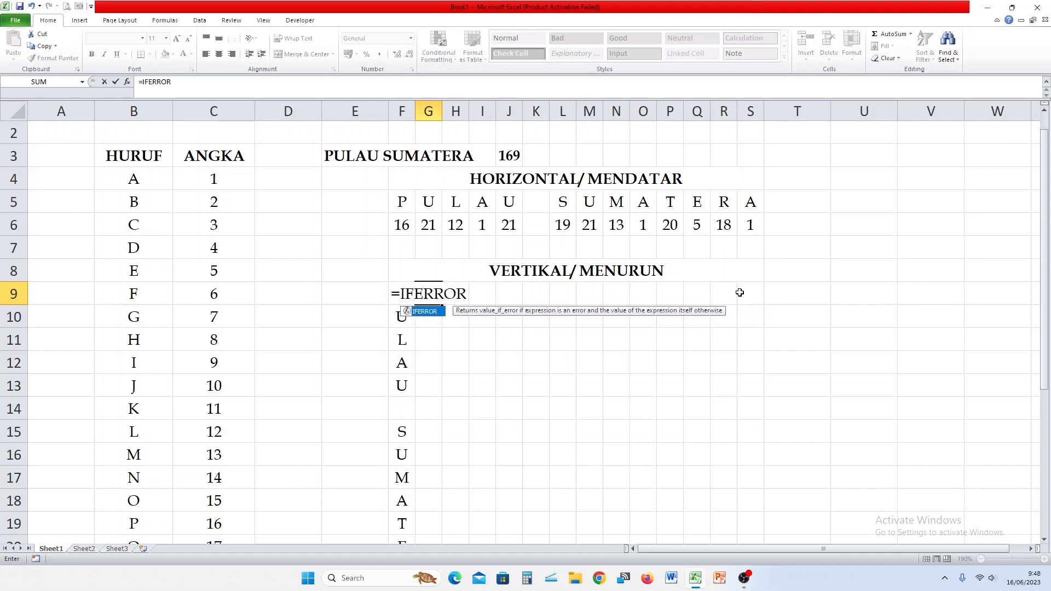
pyautogui.write('(VLOOKU')
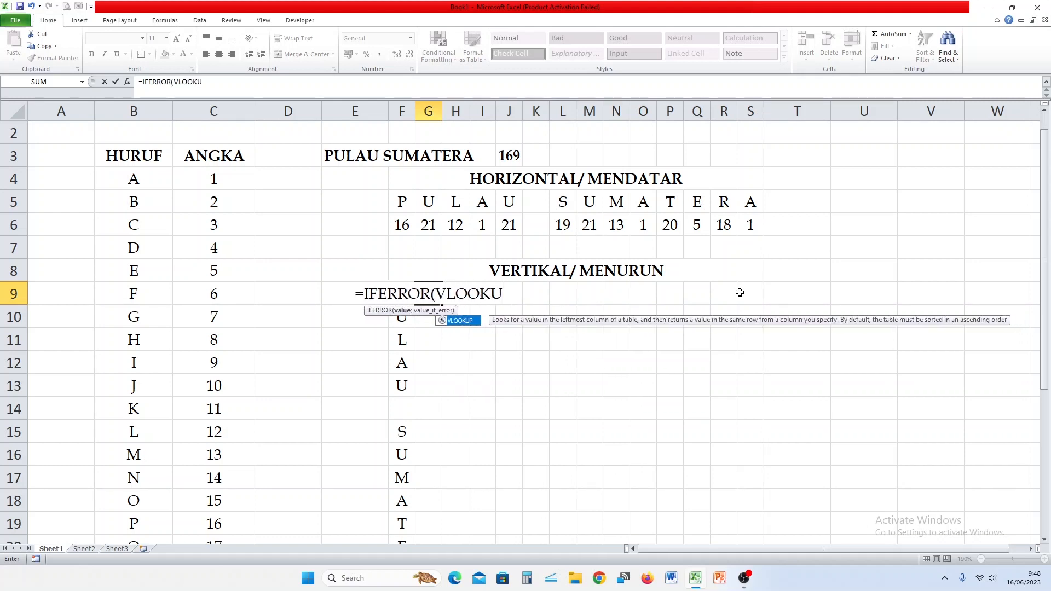
pyautogui.write('P(')
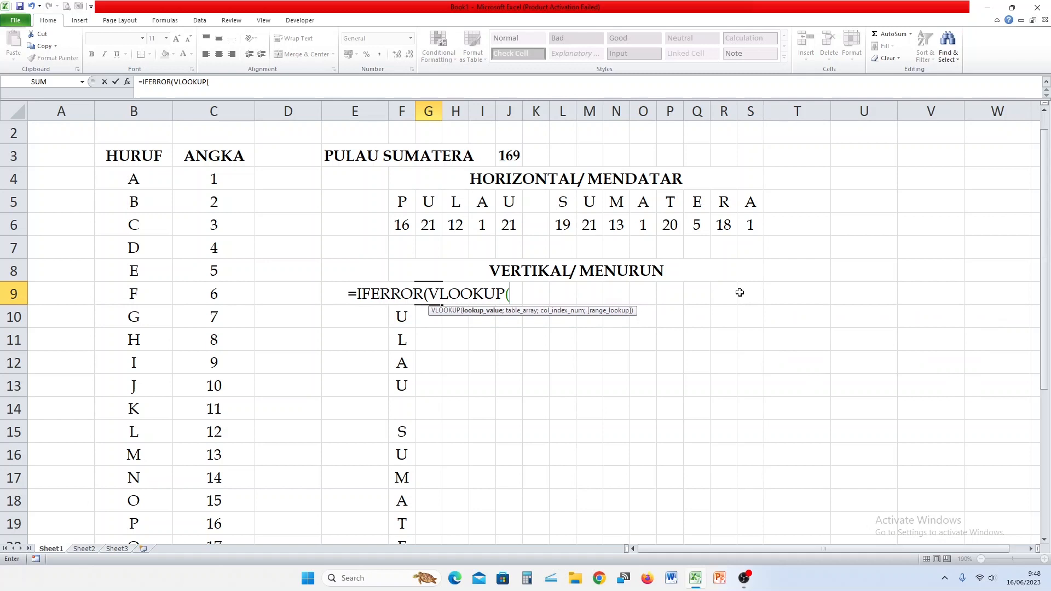
pyautogui.click(401, 316)
pyautogui.press('Up')
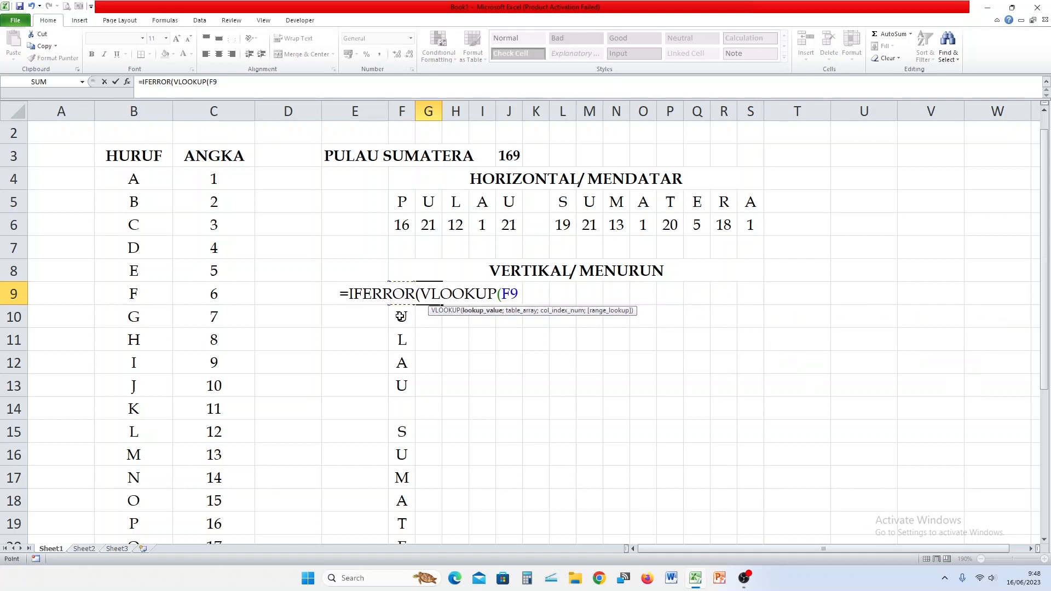
pyautogui.write(';')
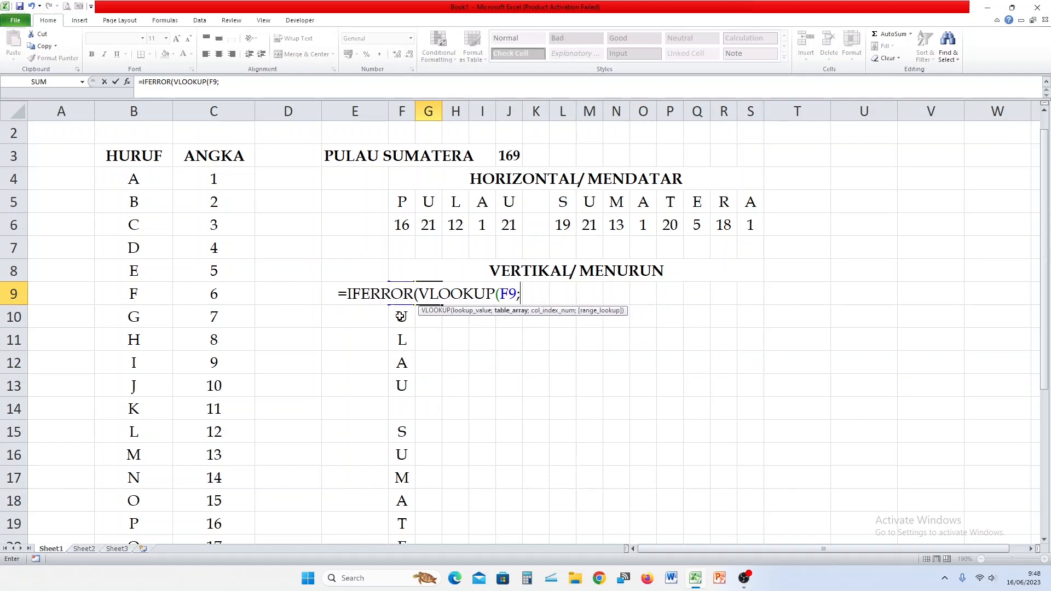
pyautogui.moveTo(133, 181); pyautogui.dragTo(197, 525)
pyautogui.scroll(4, 359, 382)
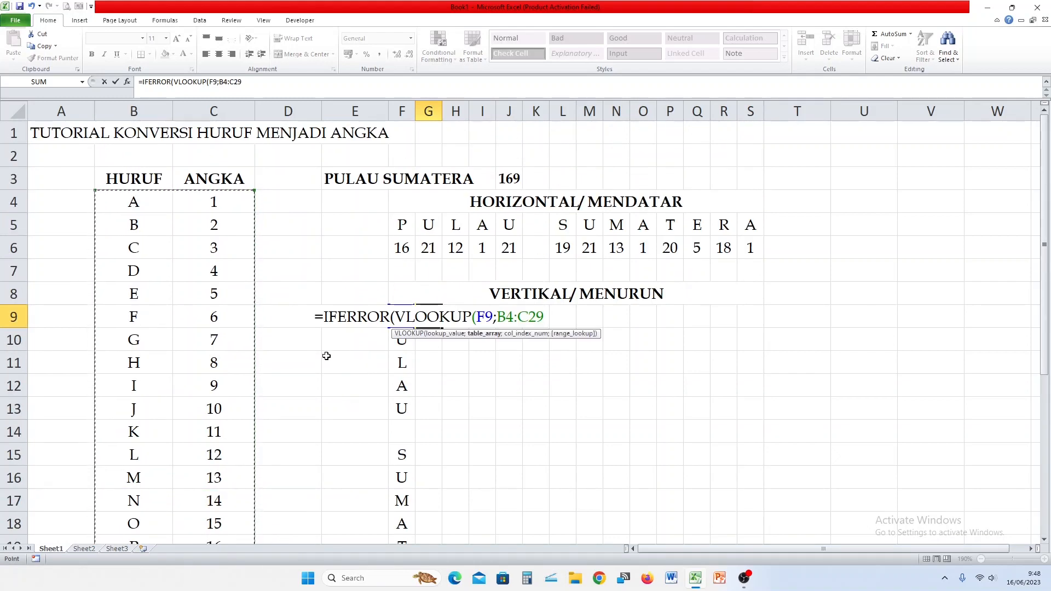
pyautogui.press('F4')
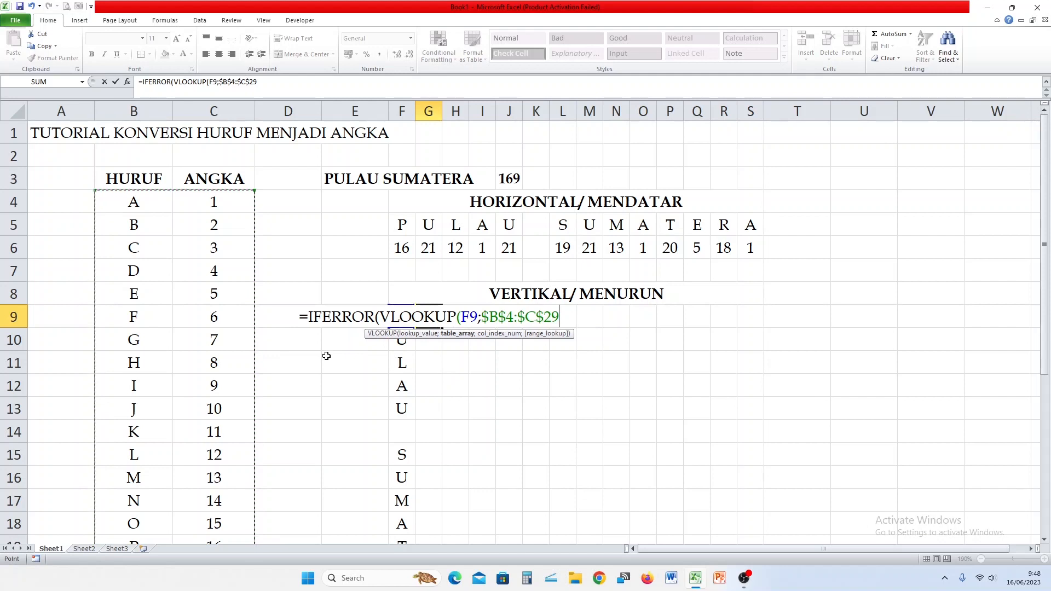
pyautogui.write(';')
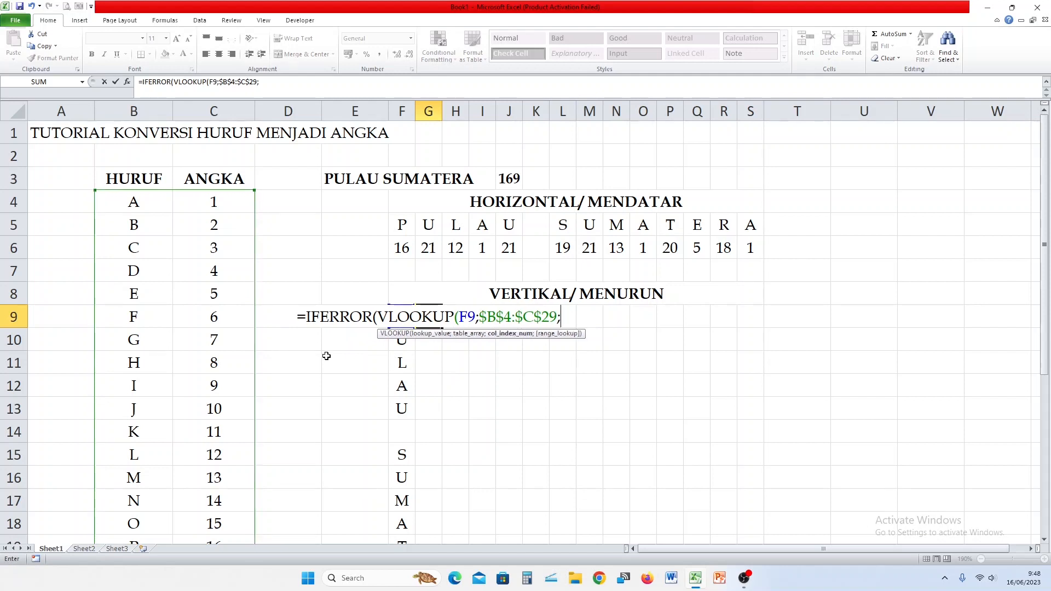
pyautogui.write('2')
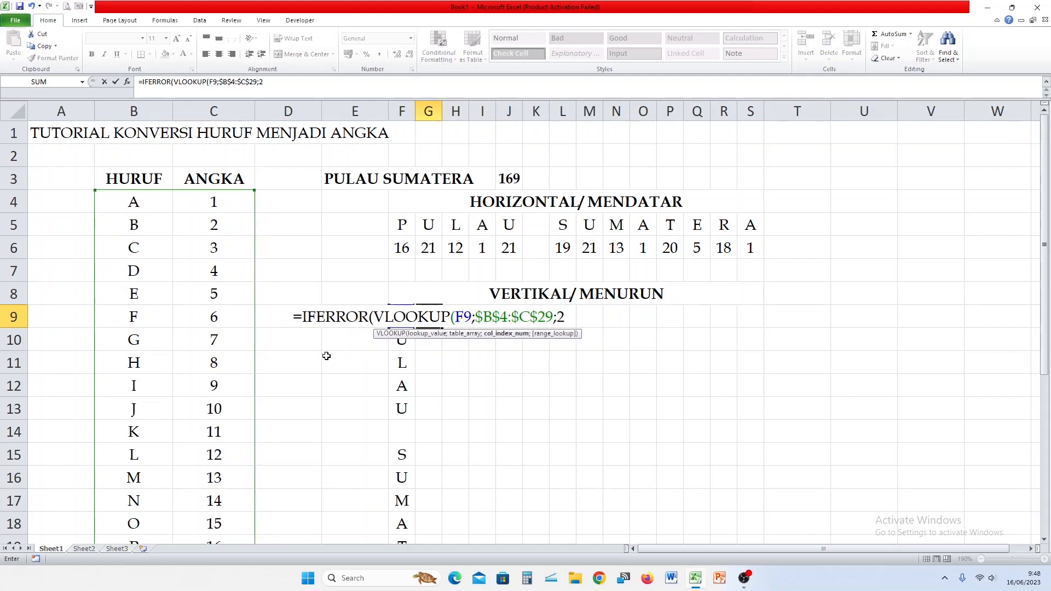
pyautogui.write(';FALS')
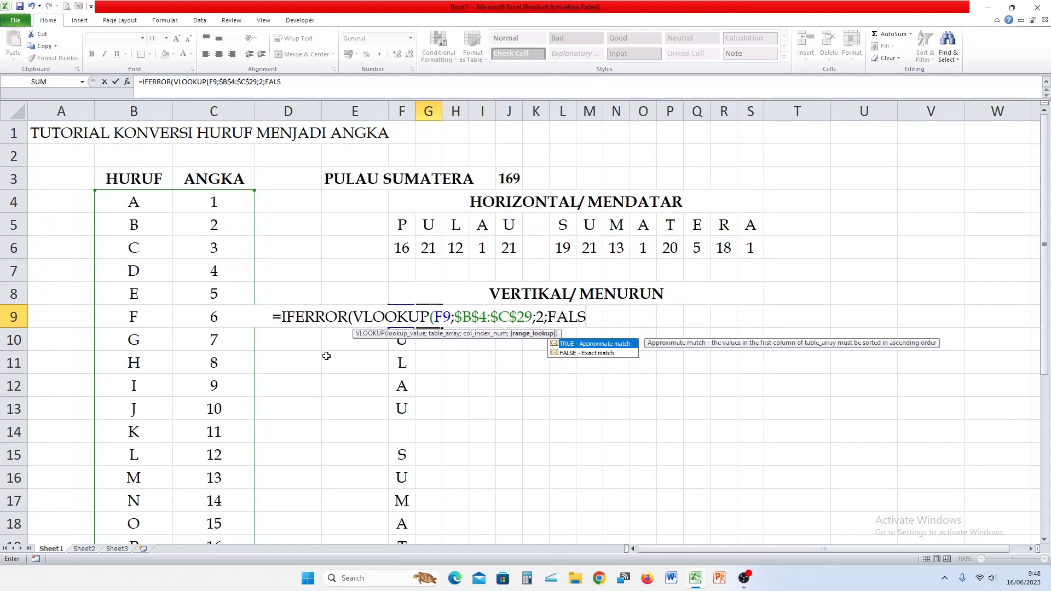
pyautogui.write('E)')
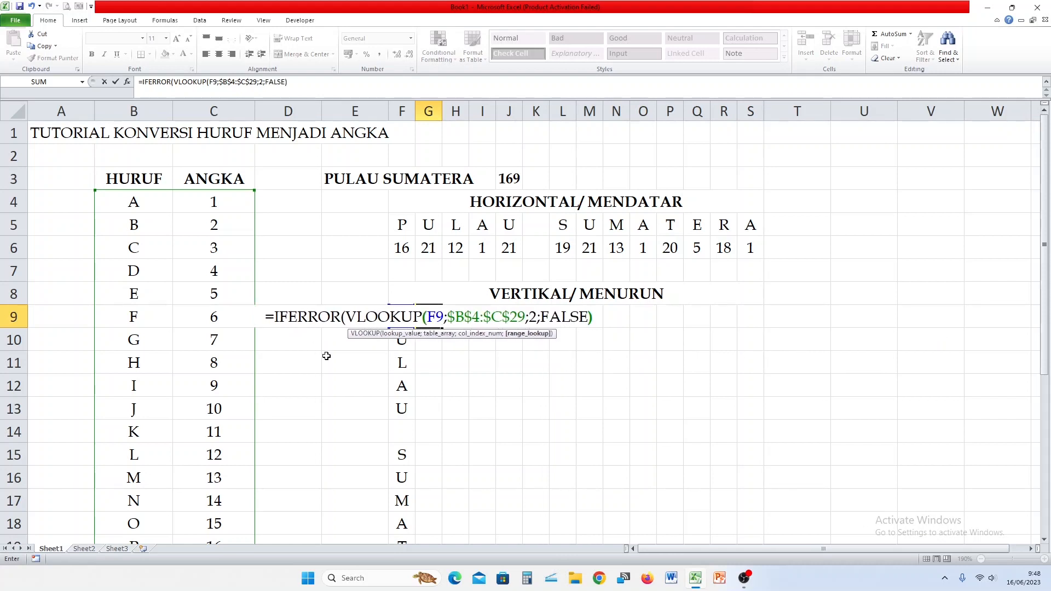
pyautogui.write(';"")')
pyautogui.press('Return')
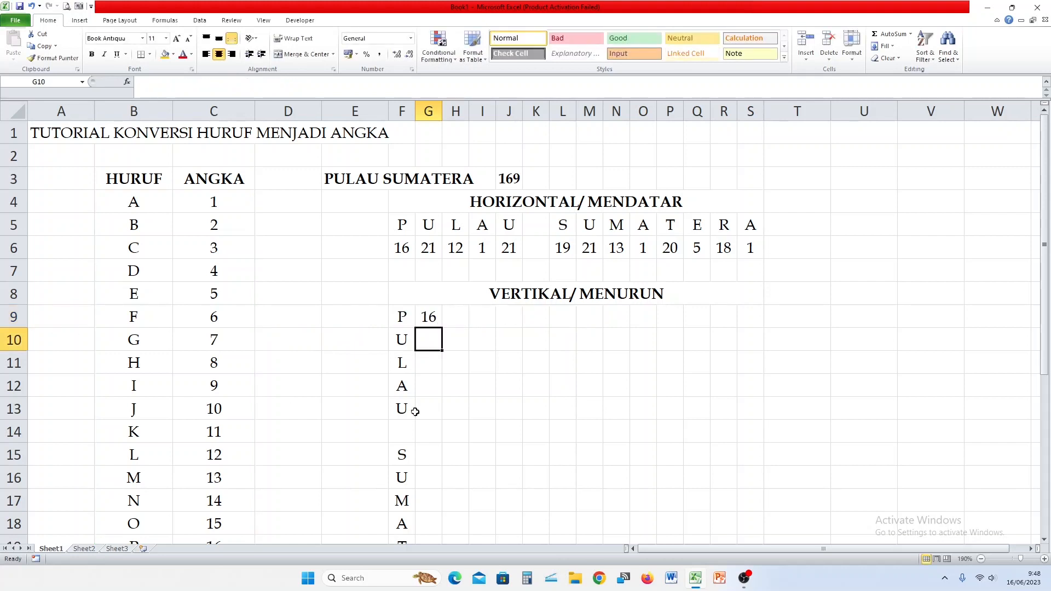
# Fill the G9 lookup formula down column G to row 22.
pyautogui.click(433, 320)
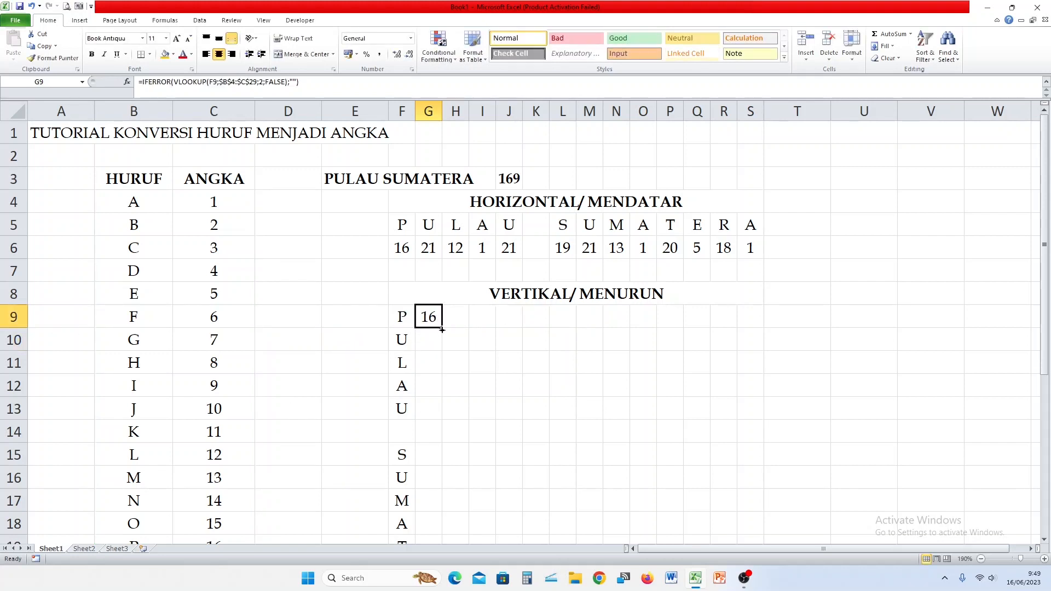
pyautogui.doubleClick(442, 330)
pyautogui.scroll(-2, 480, 398)
pyautogui.scroll(2, 479, 398)
pyautogui.scroll(1, 445, 346)
# Enter =SUM(G9:G22) in E9 and make the 169 total bold and centred.
pyautogui.click(355, 313)
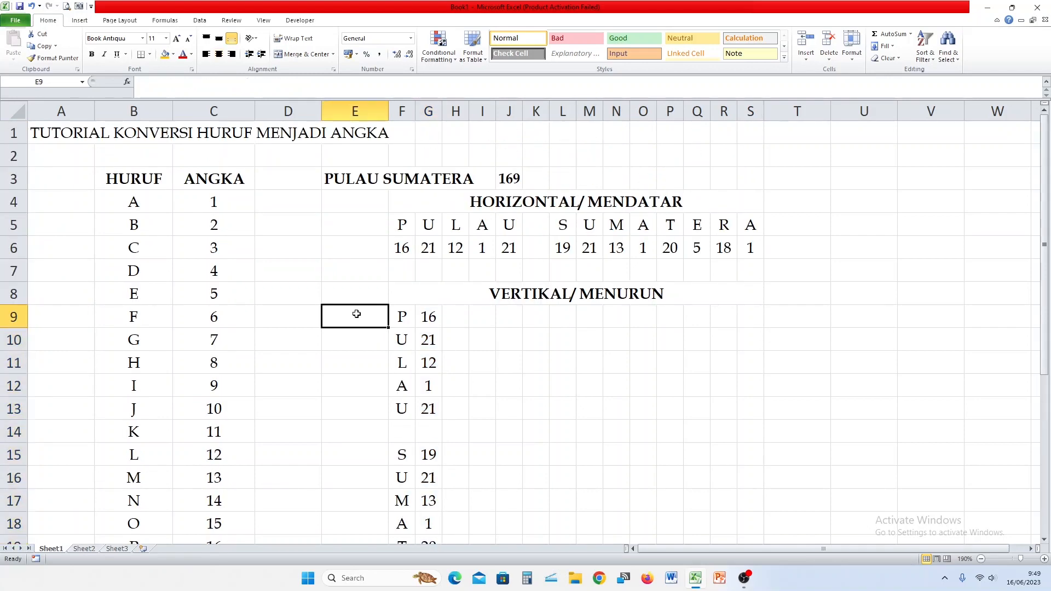
pyautogui.write('=SUM(')
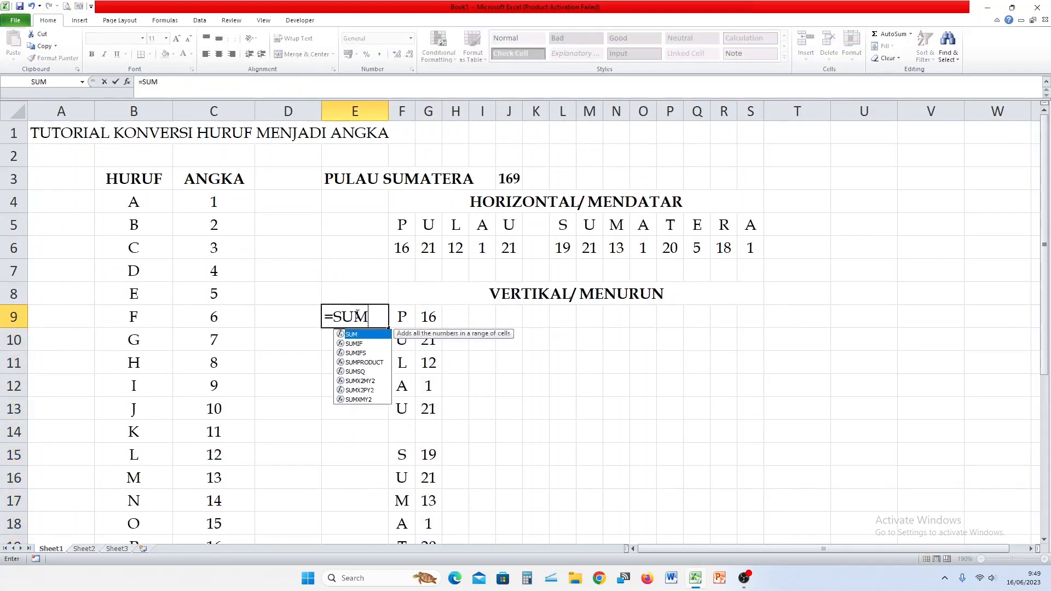
pyautogui.moveTo(441, 317); pyautogui.dragTo(438, 480)
pyautogui.write(')')
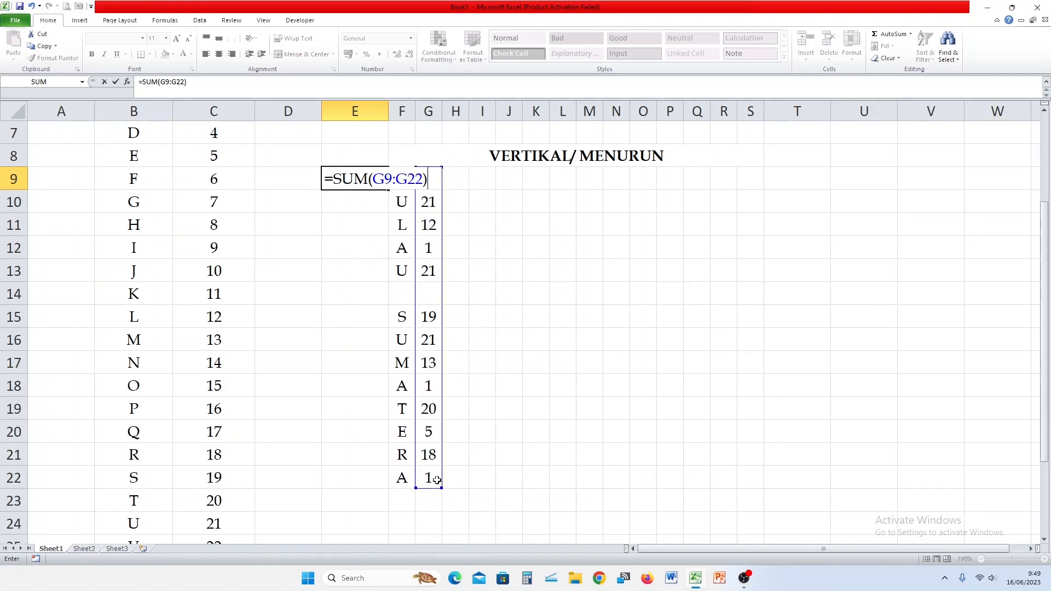
pyautogui.press('Return')
pyautogui.click(372, 182)
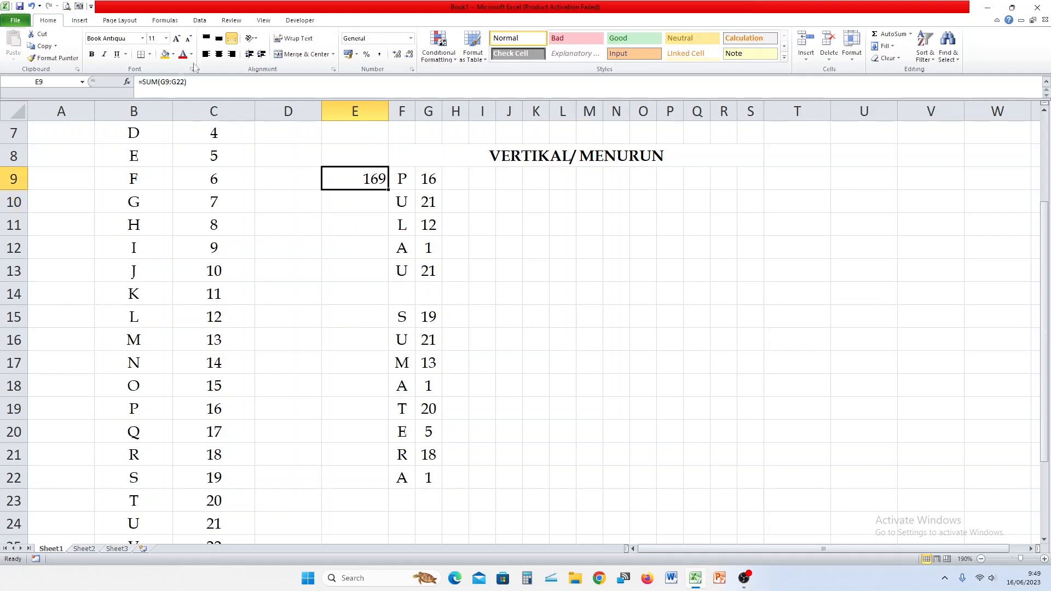
pyautogui.click(218, 54)
pyautogui.hotkey('ctrl', 'b')
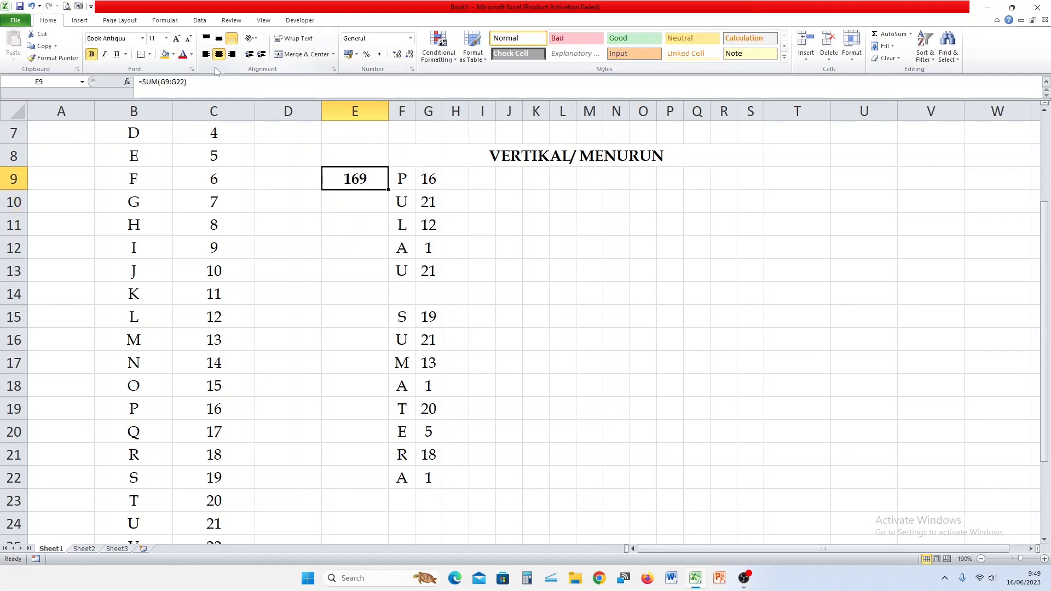
pyautogui.scroll(-2, 576, 265)
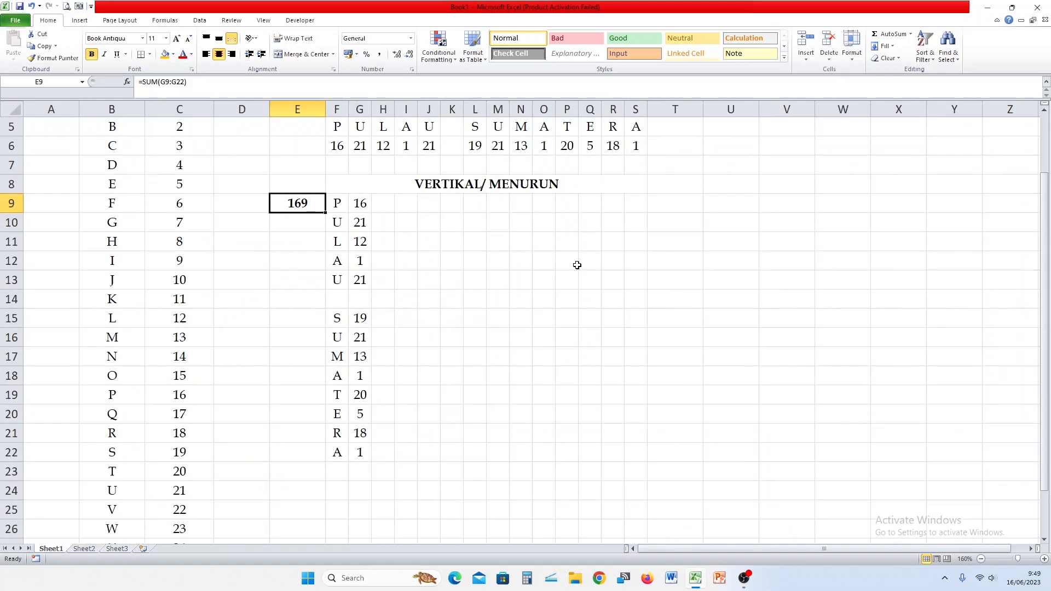
pyautogui.scroll(2, 480, 247)
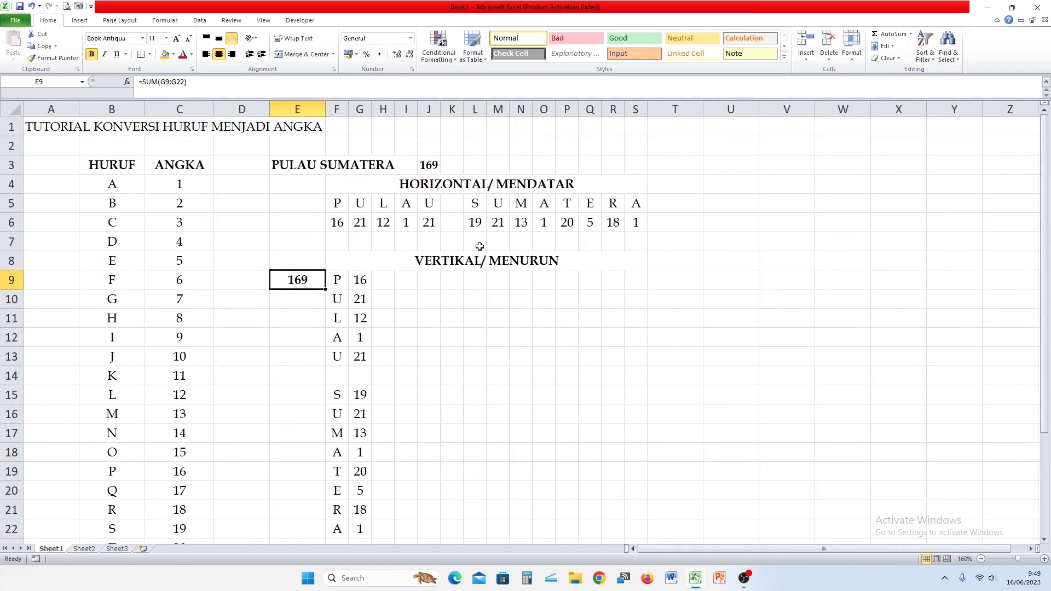
# Change the place name in E3 to AMERIKA SERIKAT, trying and undoing an extra column fill.
pyautogui.click(290, 162)
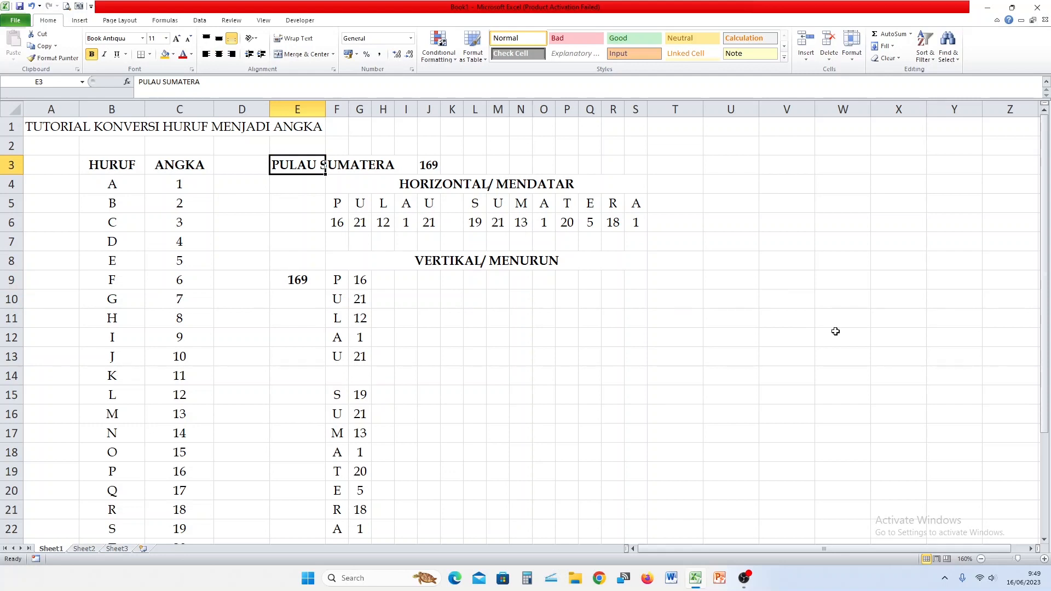
pyautogui.write('AMERIKA SEKI')
pyautogui.press('BackSpace')
pyautogui.press('BackSpace')
pyautogui.write('RI')
pyautogui.press('BackSpace')
pyautogui.write('IKAT')
pyautogui.press('Return')
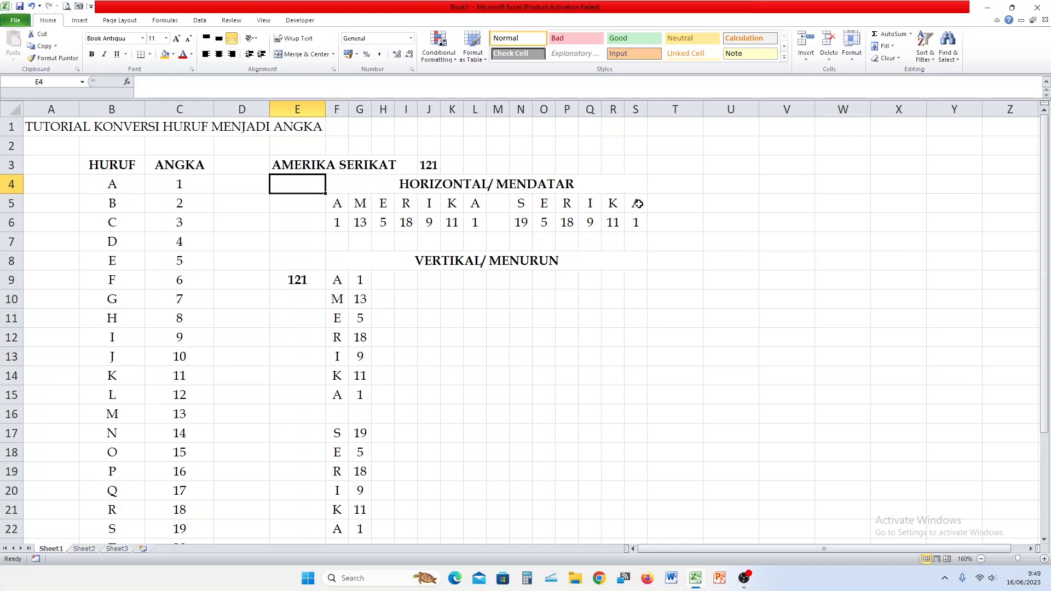
pyautogui.moveTo(636, 203); pyautogui.dragTo(702, 232)
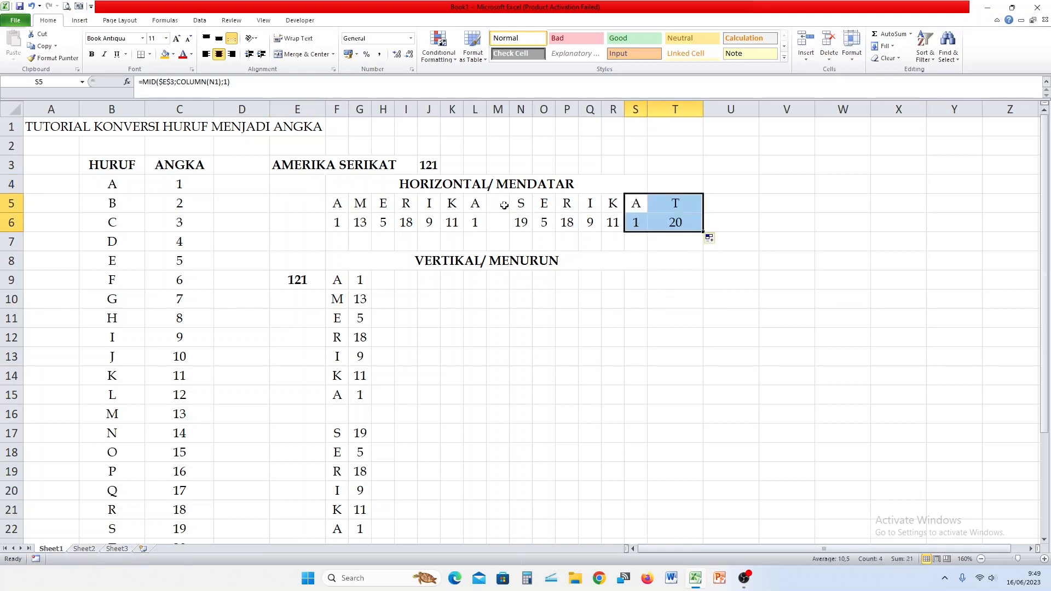
pyautogui.hotkey('ctrl', 'z')
pyautogui.click(540, 192)
# Replace the place name with BELANDA, then ACEH, checking the recalculated results.
pyautogui.click(297, 163)
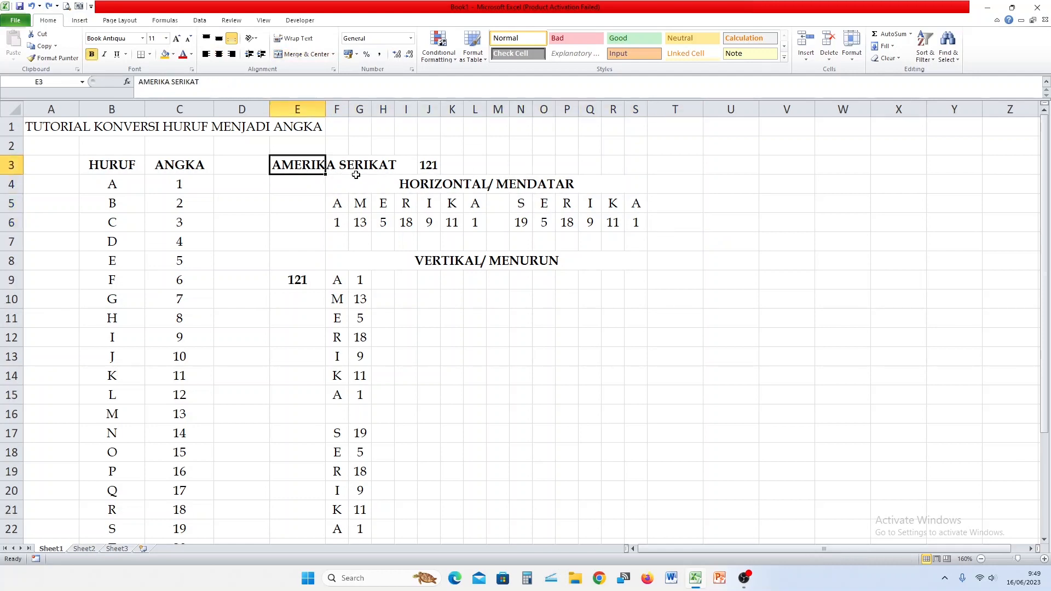
pyautogui.write('PU')
pyautogui.press('BackSpace')
pyautogui.press('BackSpace')
pyautogui.write('BELANJA')
pyautogui.press('BackSpace')
pyautogui.press('BackSpace')
pyautogui.write('DA')
pyautogui.press('Return')
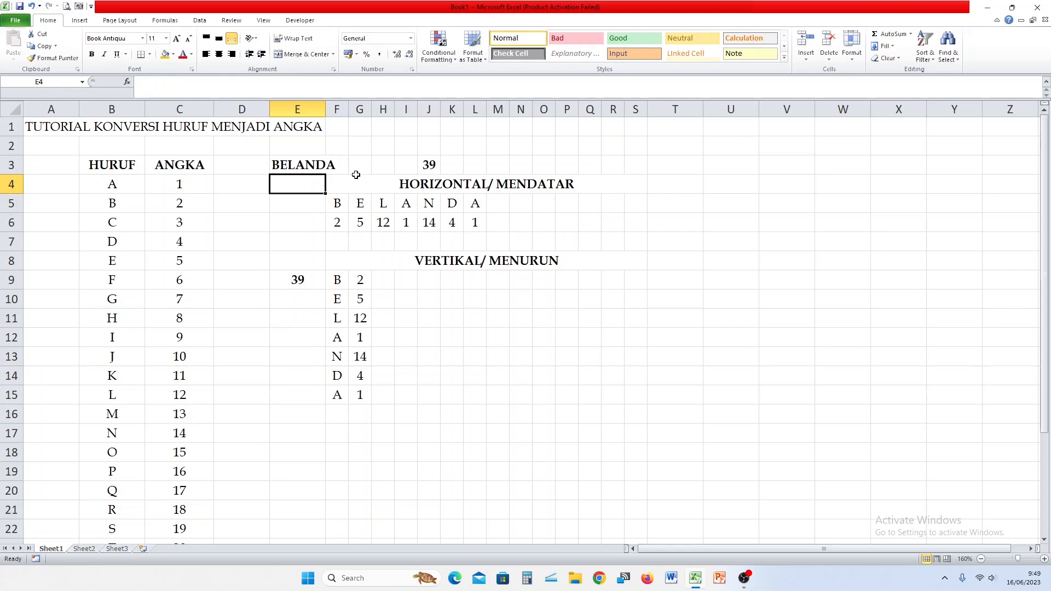
pyautogui.press('Up')
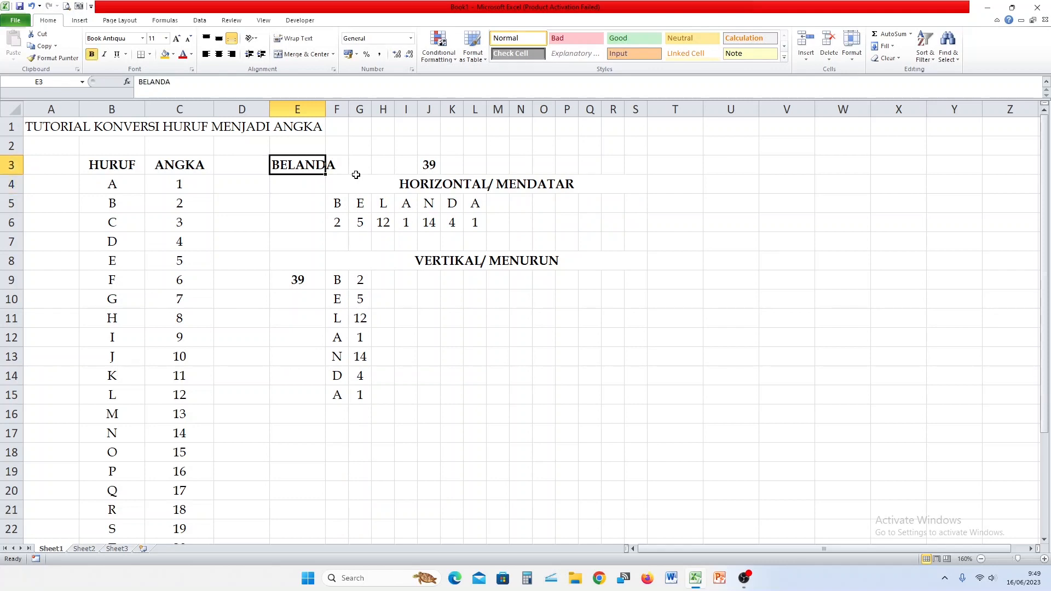
pyautogui.write('ACEH')
pyautogui.press('Return')
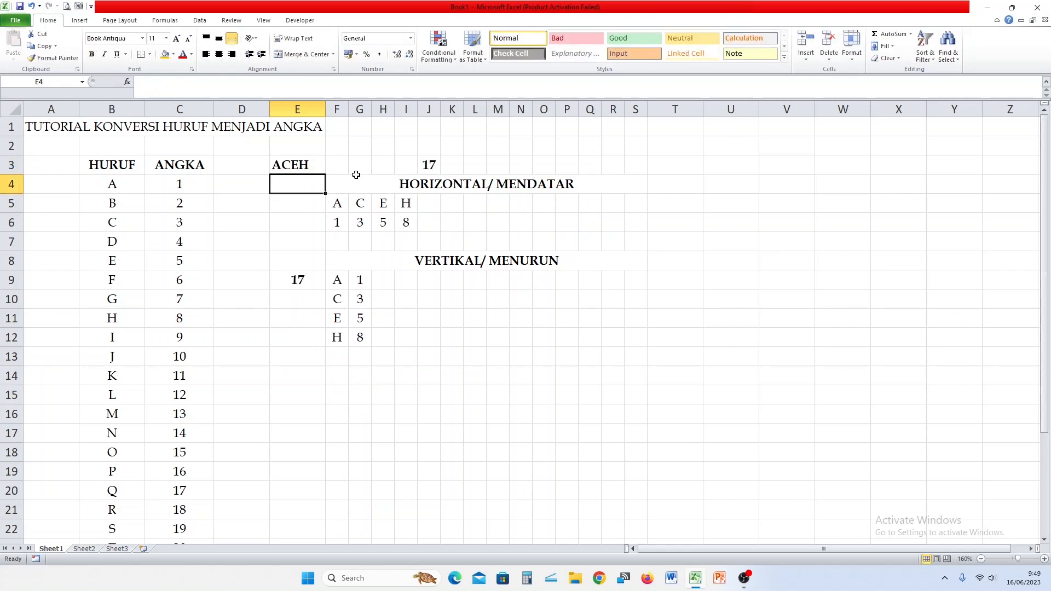
# Enter PULAU SIMEULUE in E3, giving totals of 176, and select the title row.
pyautogui.press('Up')
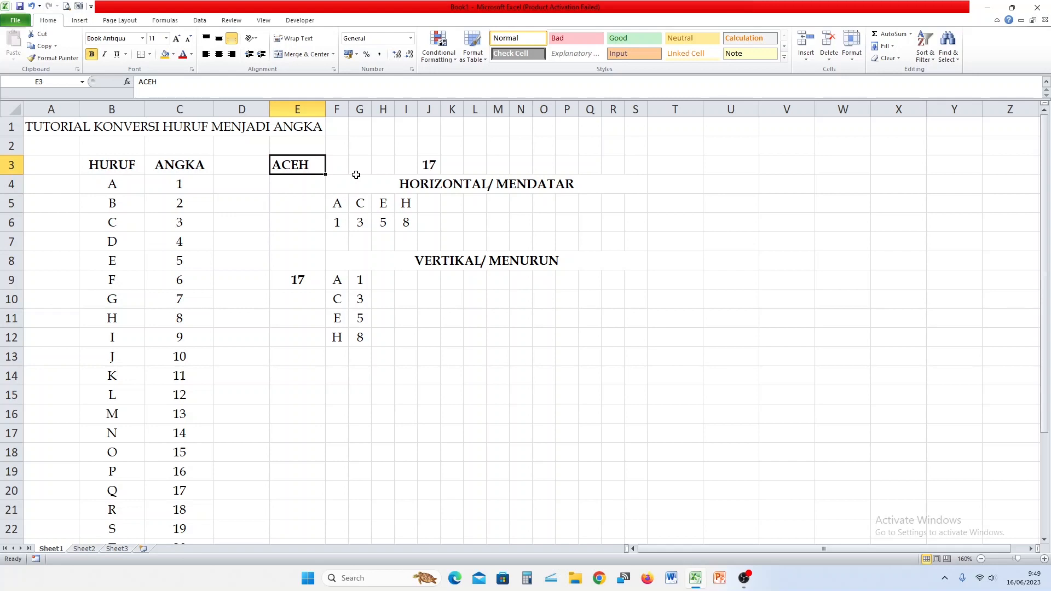
pyautogui.write('PULAU SIM')
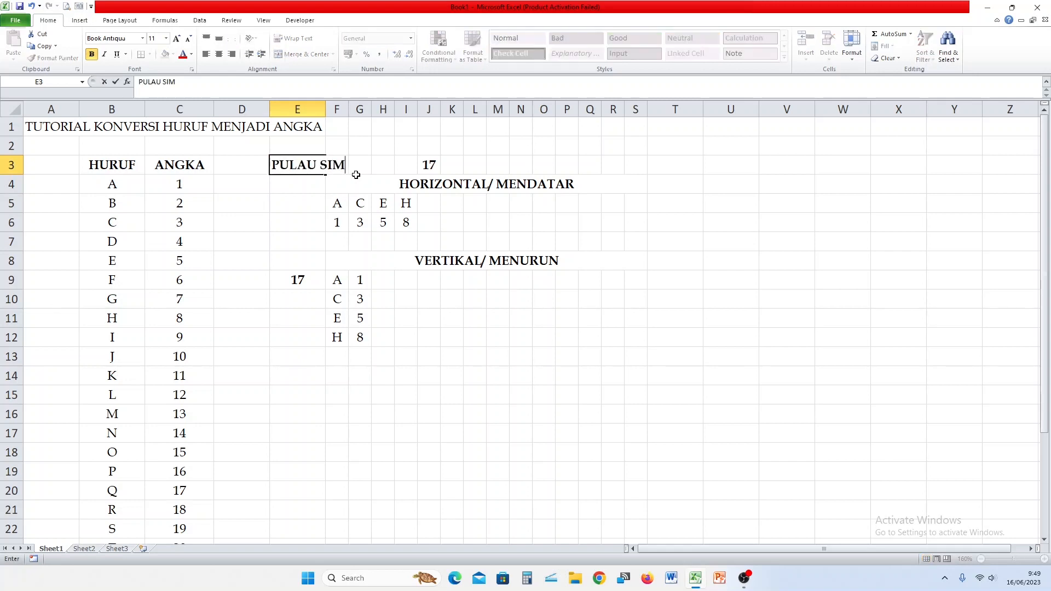
pyautogui.write('EULUE')
pyautogui.press('Return')
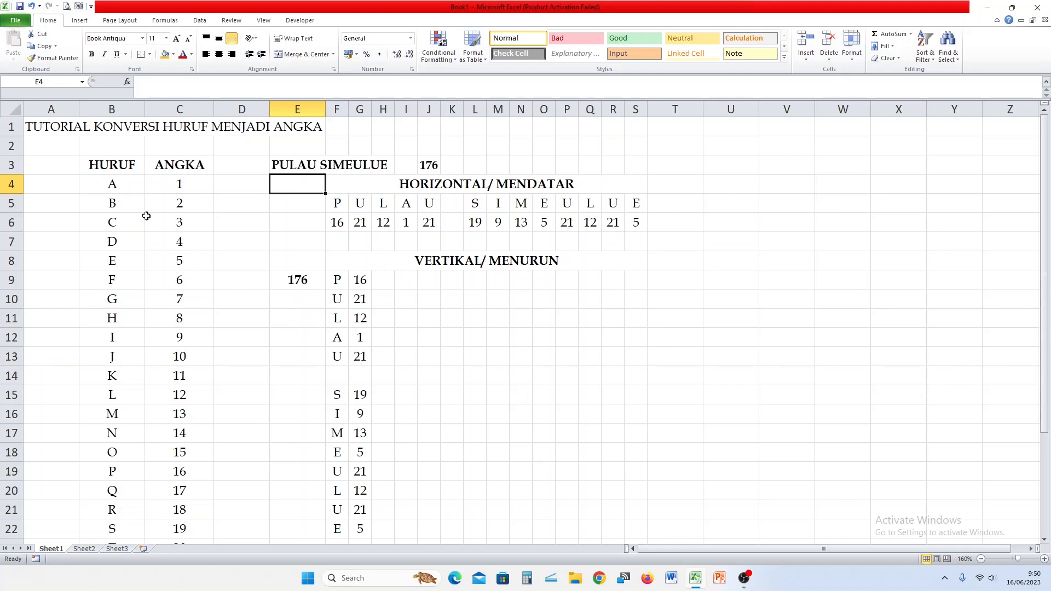
pyautogui.moveTo(34, 130); pyautogui.dragTo(637, 127)
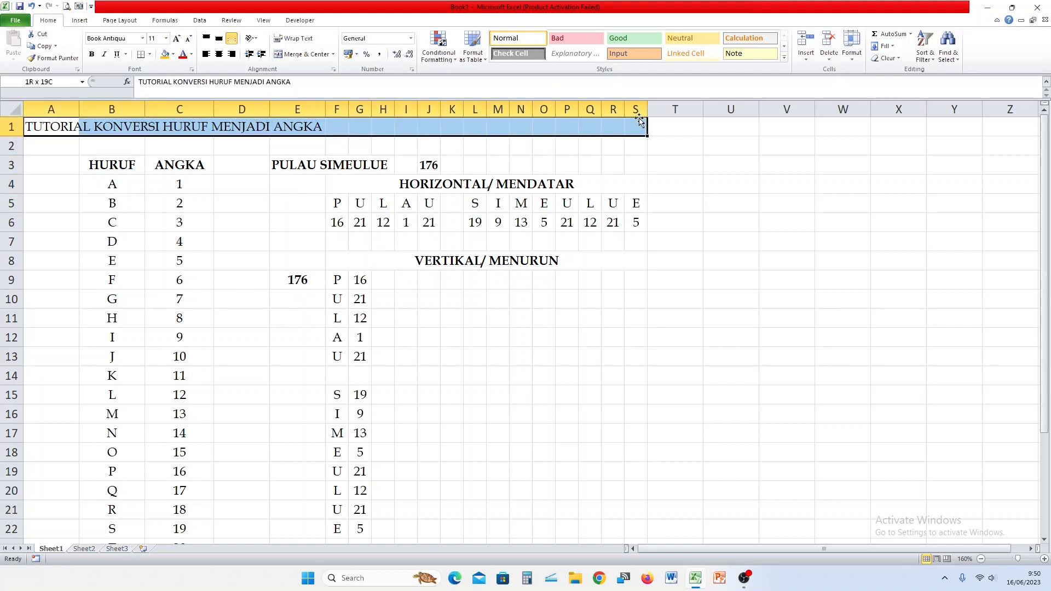